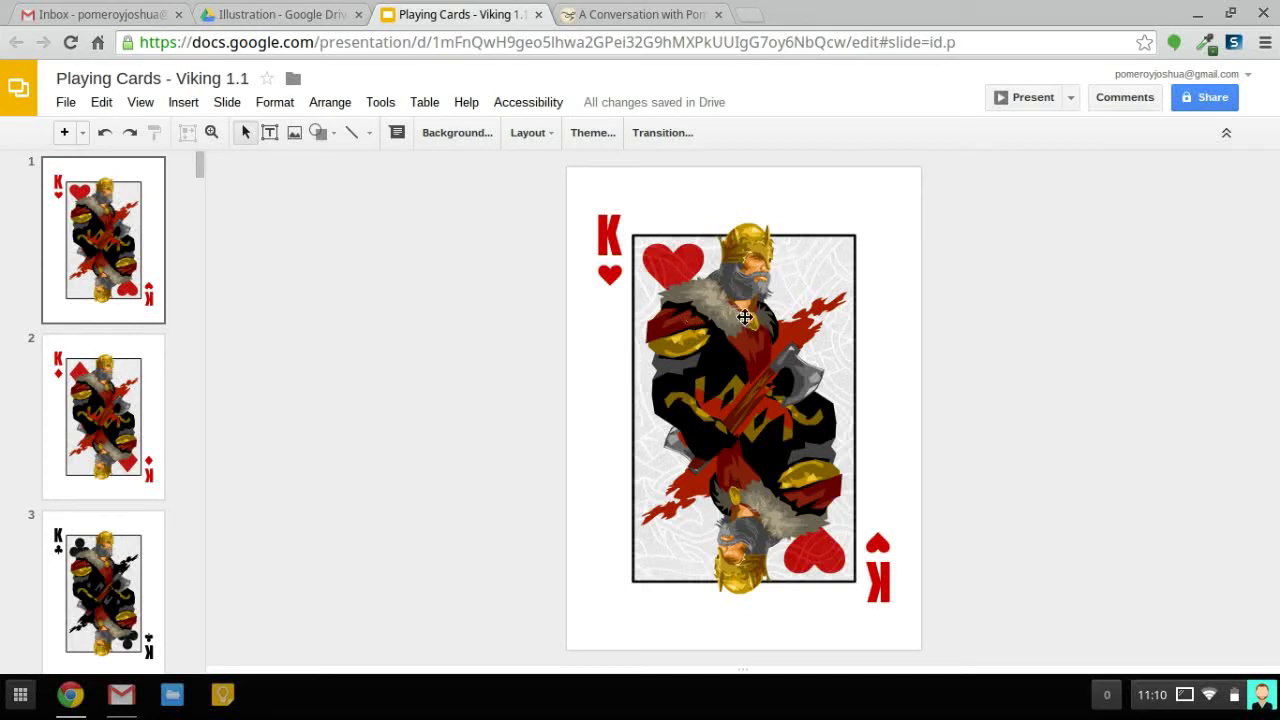
# Step: Duplicate the king illustration with Ctrl+D and position the copy just left of the card
pyautogui.scroll(-10, 117, 277)
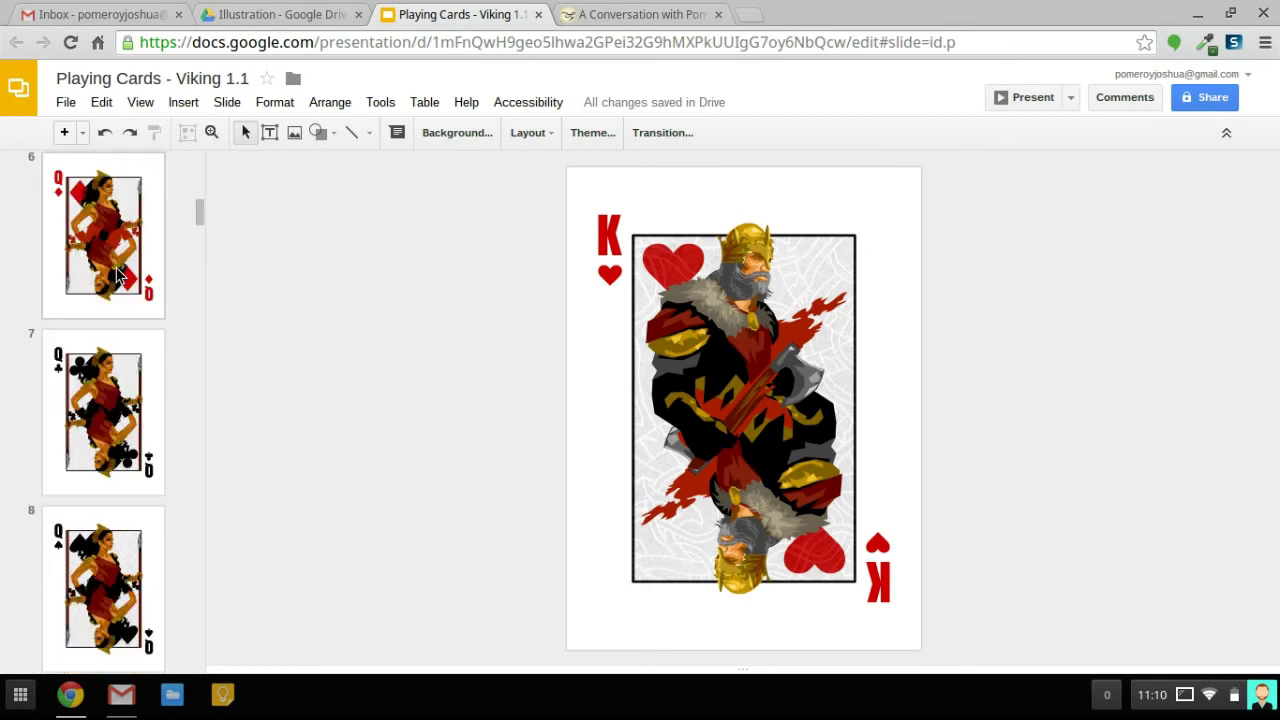
pyautogui.scroll(-5, 140, 310)
pyautogui.scroll(15, 172, 302)
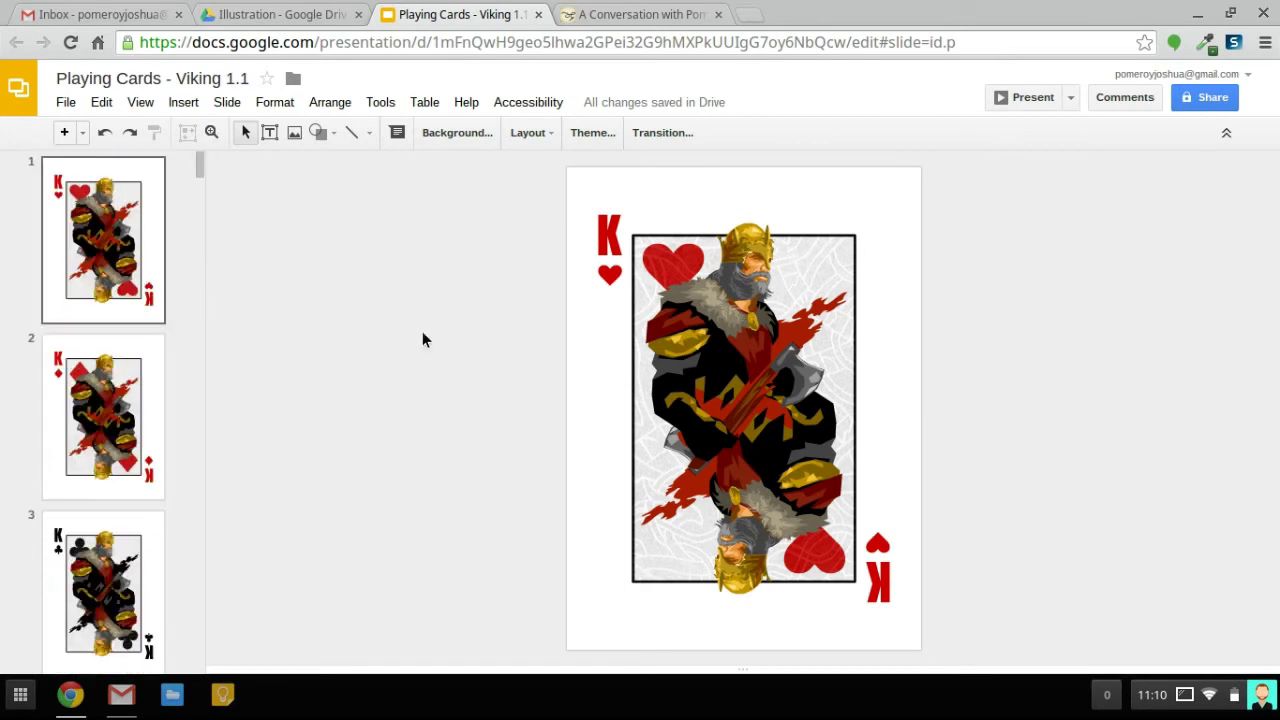
pyautogui.click(739, 273)
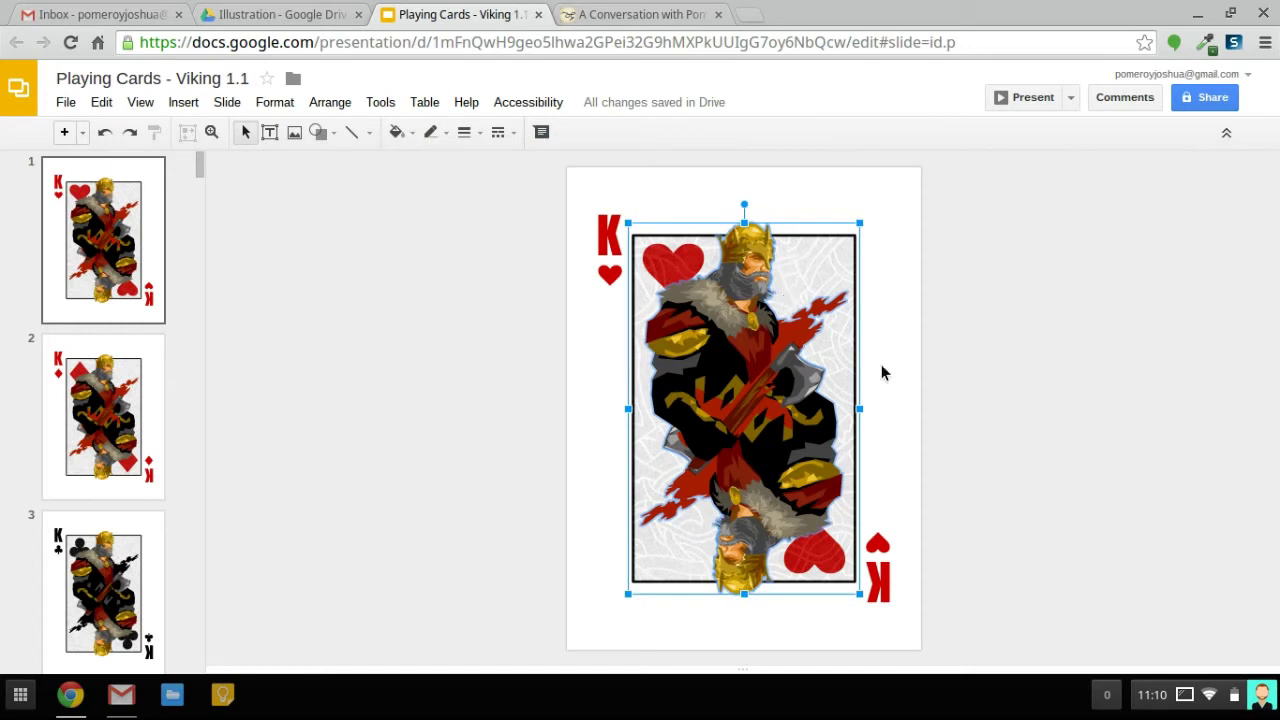
pyautogui.hotkey('ctrl', 'd')
pyautogui.moveTo(766, 337); pyautogui.dragTo(430, 320)
pyautogui.click(440, 182)
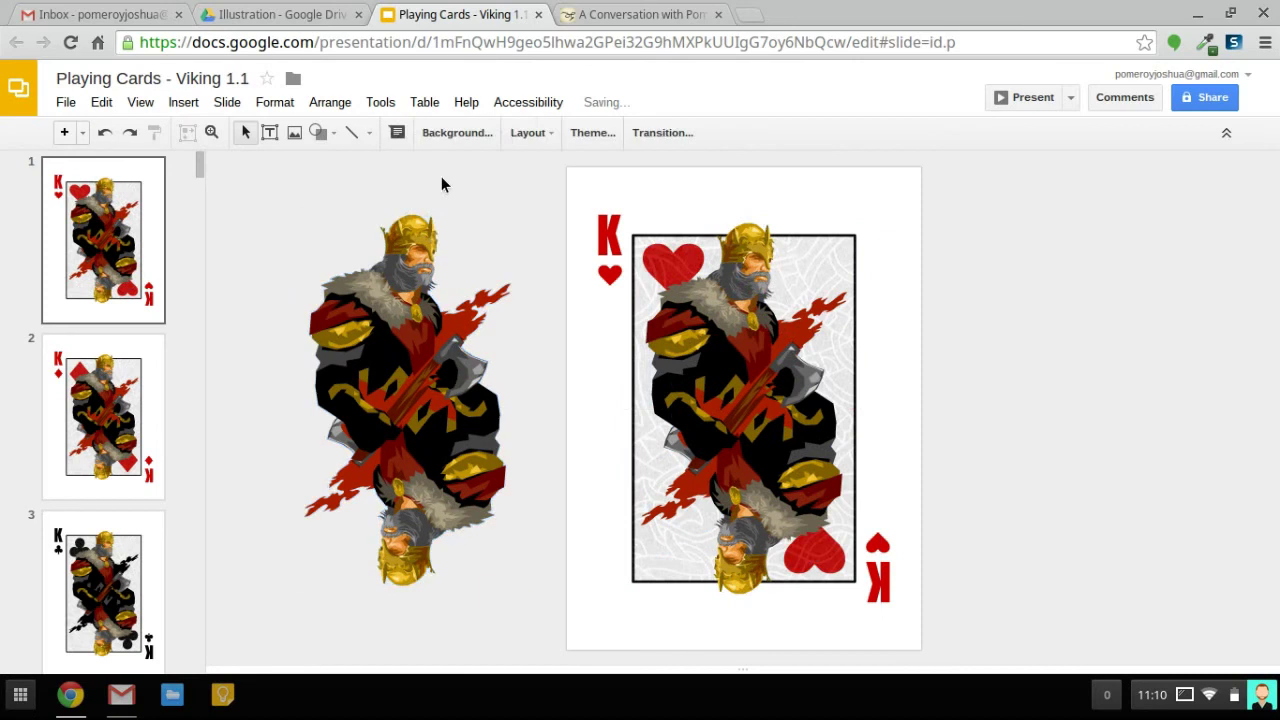
pyautogui.click(430, 318)
pyautogui.moveTo(430, 318); pyautogui.dragTo(465, 331)
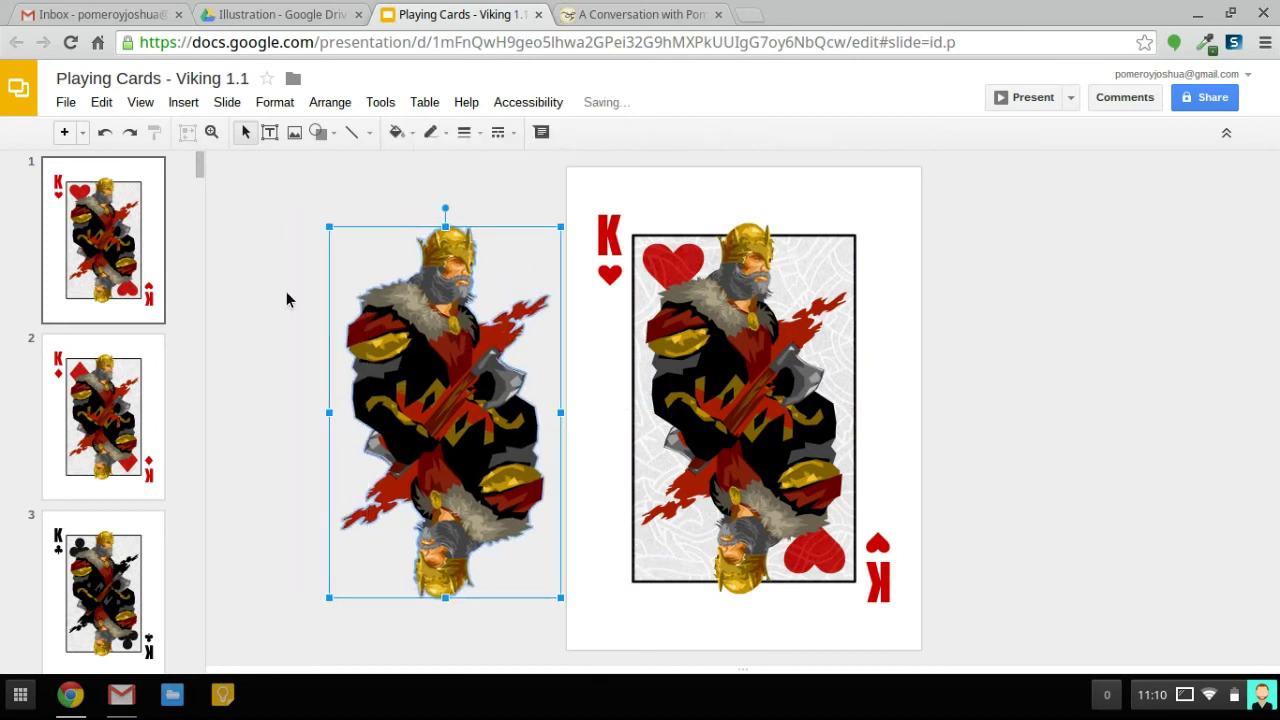
pyautogui.click(287, 290)
pyautogui.click(430, 291)
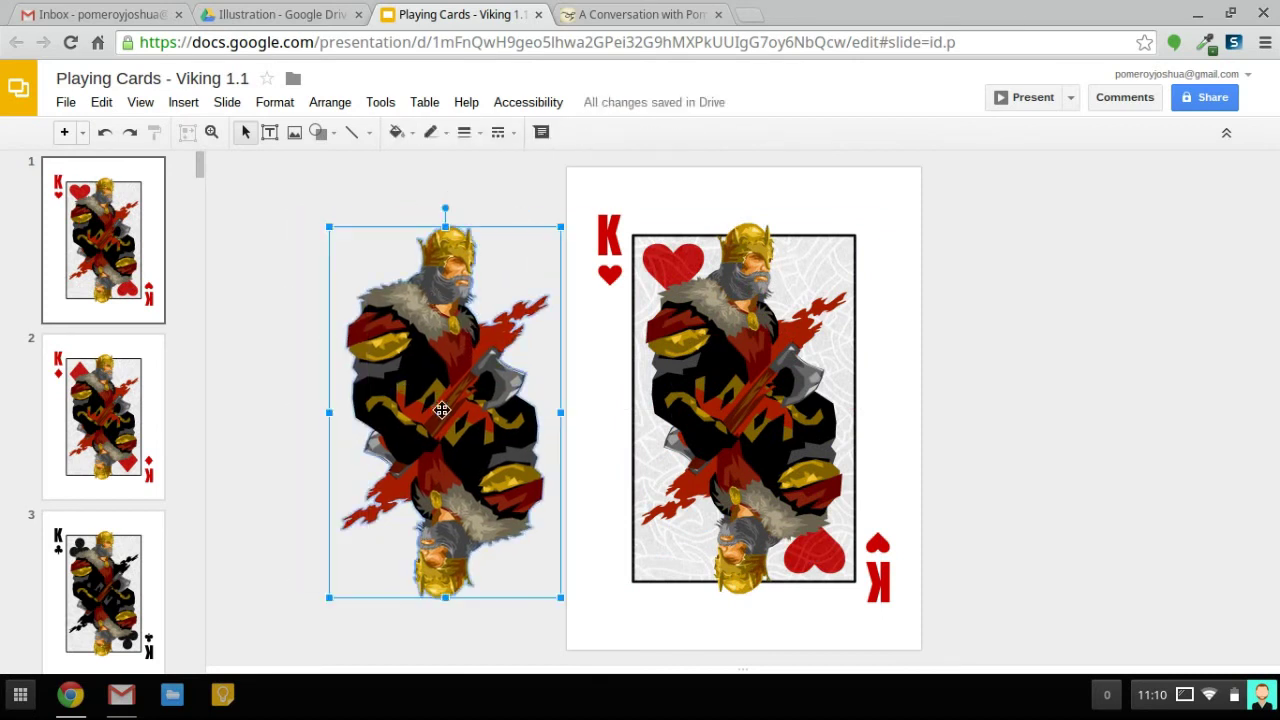
# Step: Delete the copy's lower flipped half, then zoom in on the king's head
pyautogui.click(268, 500)
pyautogui.click(497, 488)
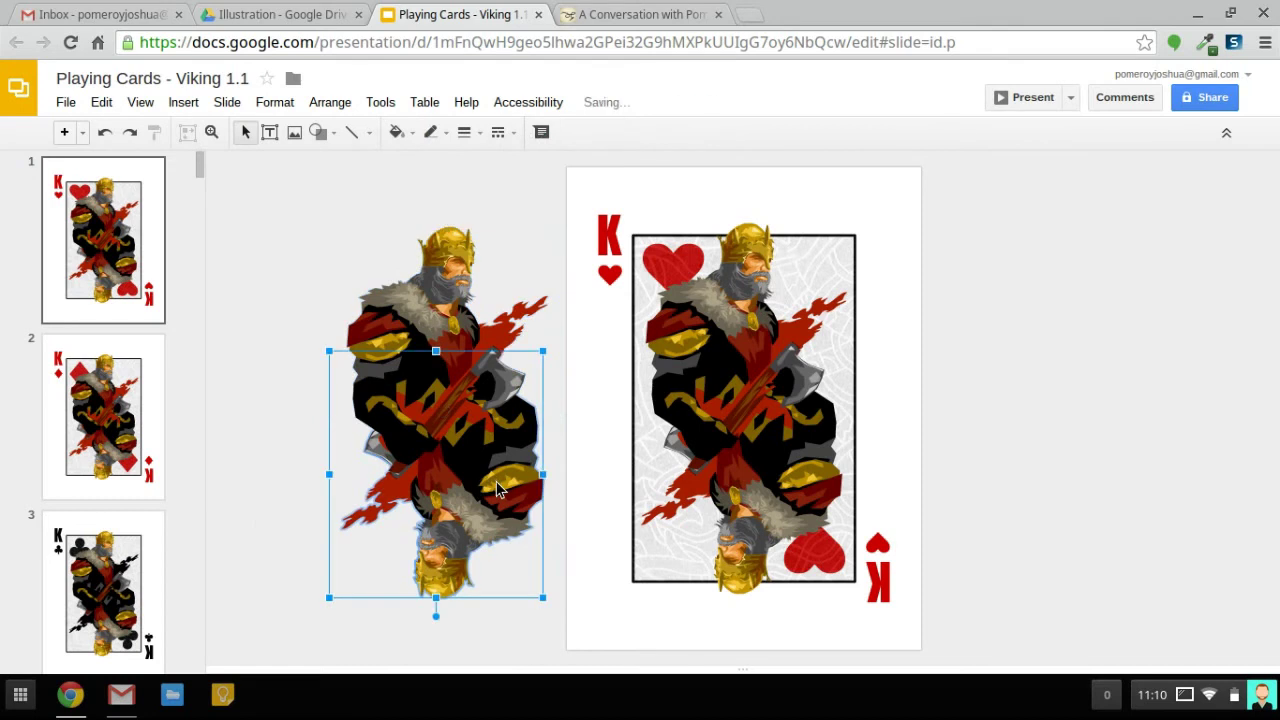
pyautogui.press('Delete')
pyautogui.click(211, 132)
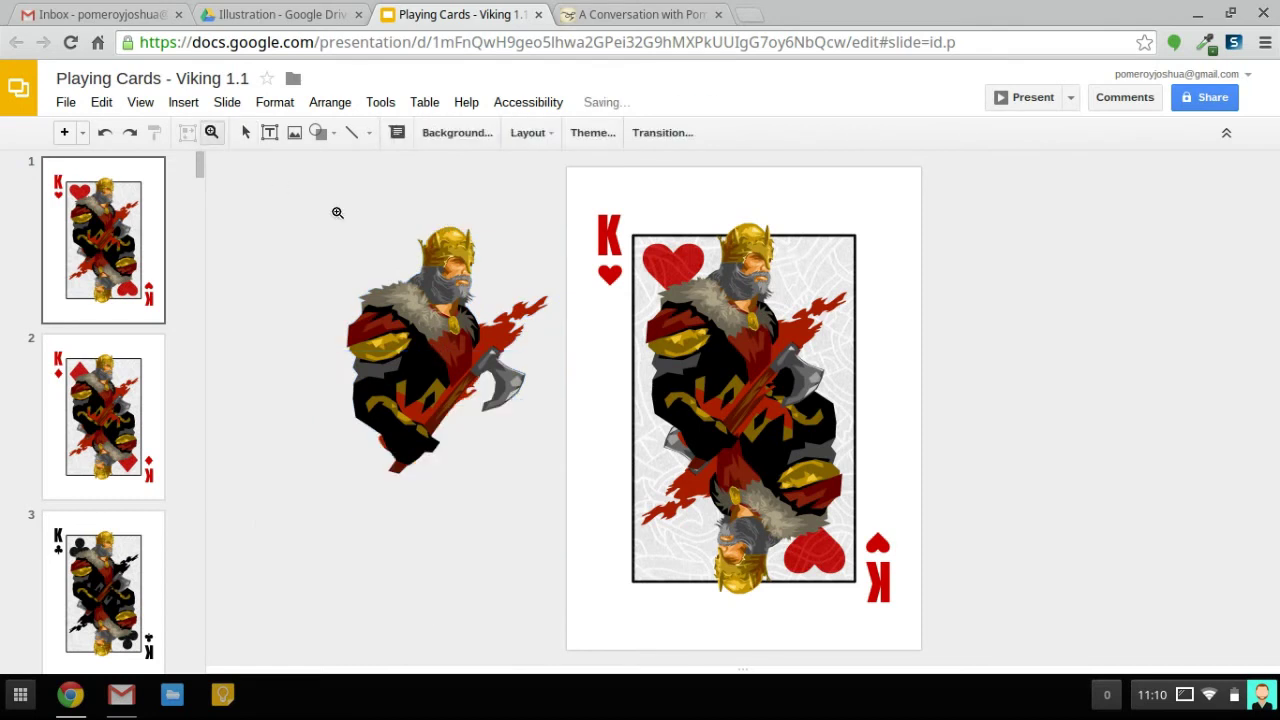
pyautogui.moveTo(380, 200); pyautogui.dragTo(490, 330)
# Step: Select the zoomed king copy and undo an accidental shift of it
pyautogui.scroll(-4, 560, 350)
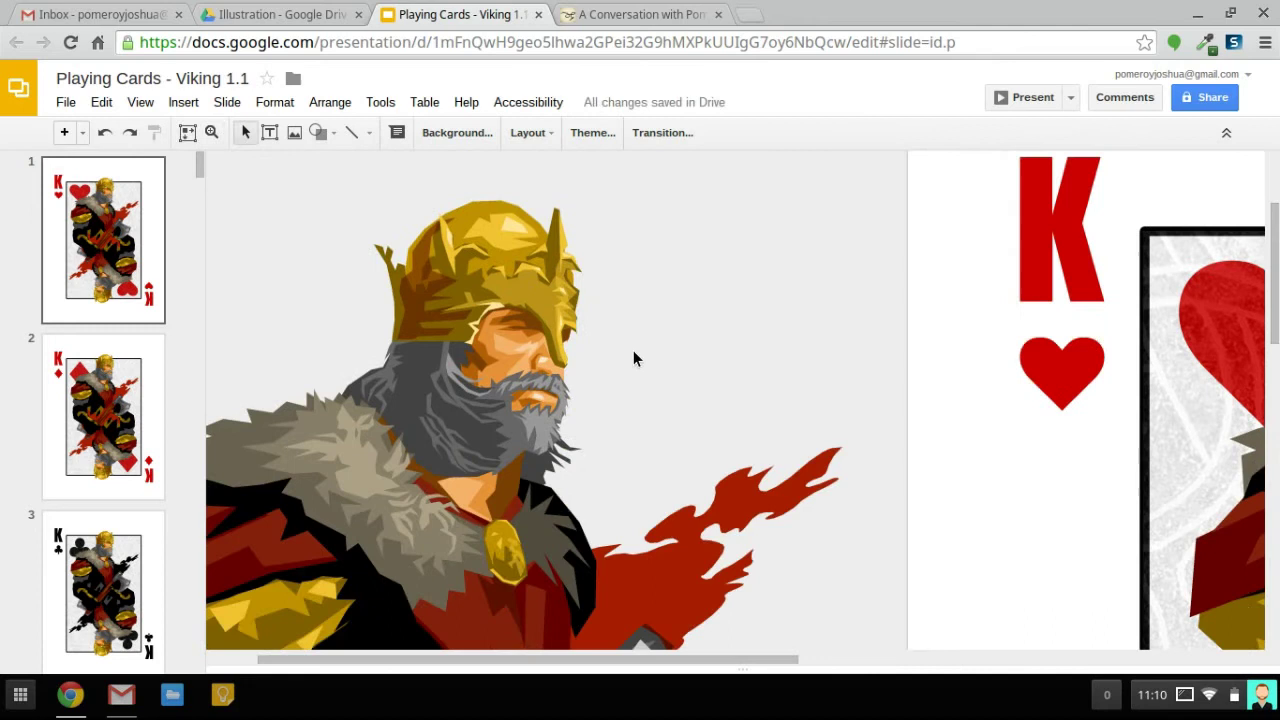
pyautogui.hscroll(-1, 711, 362)
pyautogui.scroll(-3, 705, 362)
pyautogui.scroll(5, 700, 368)
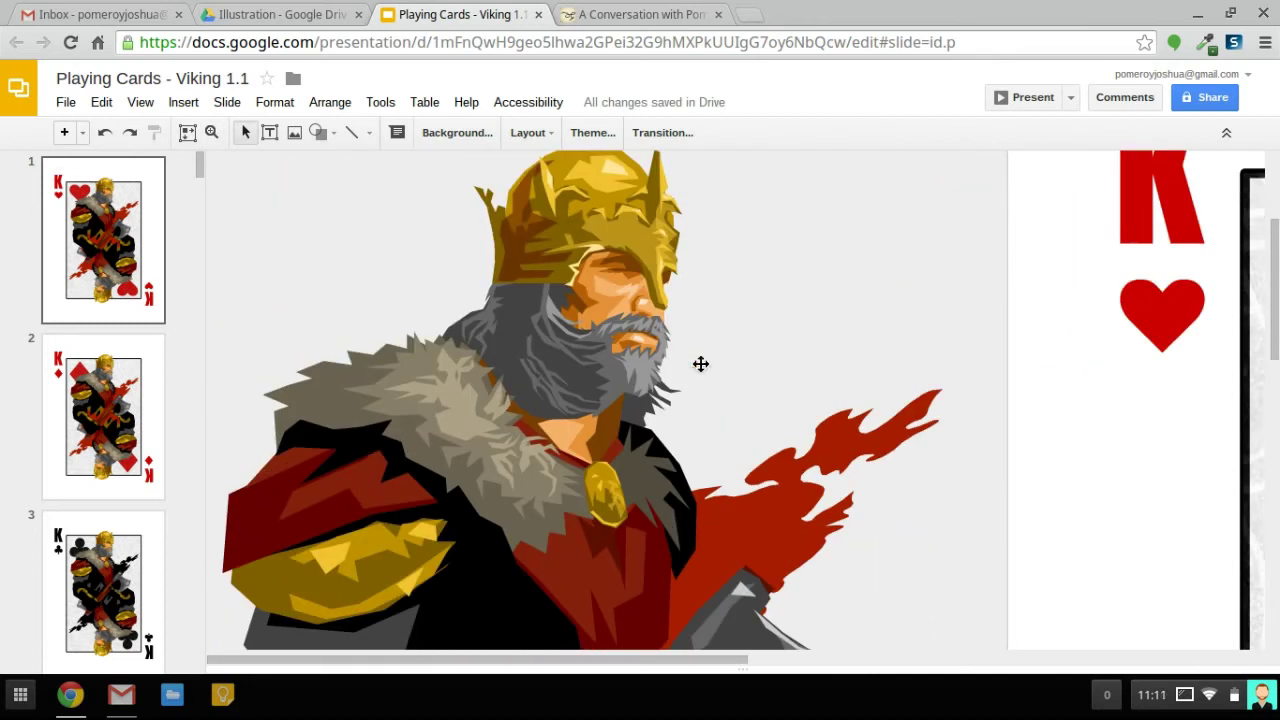
pyautogui.click(613, 241)
pyautogui.scroll(1, 761, 297)
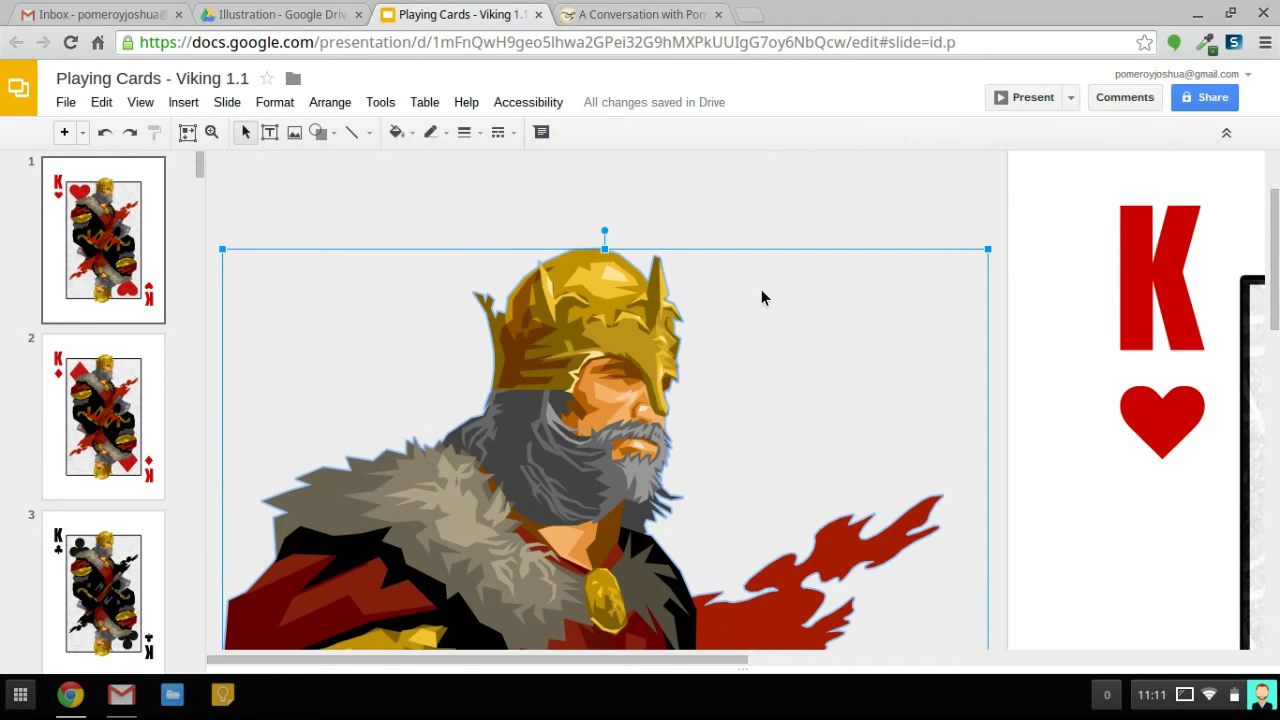
pyautogui.click(642, 213)
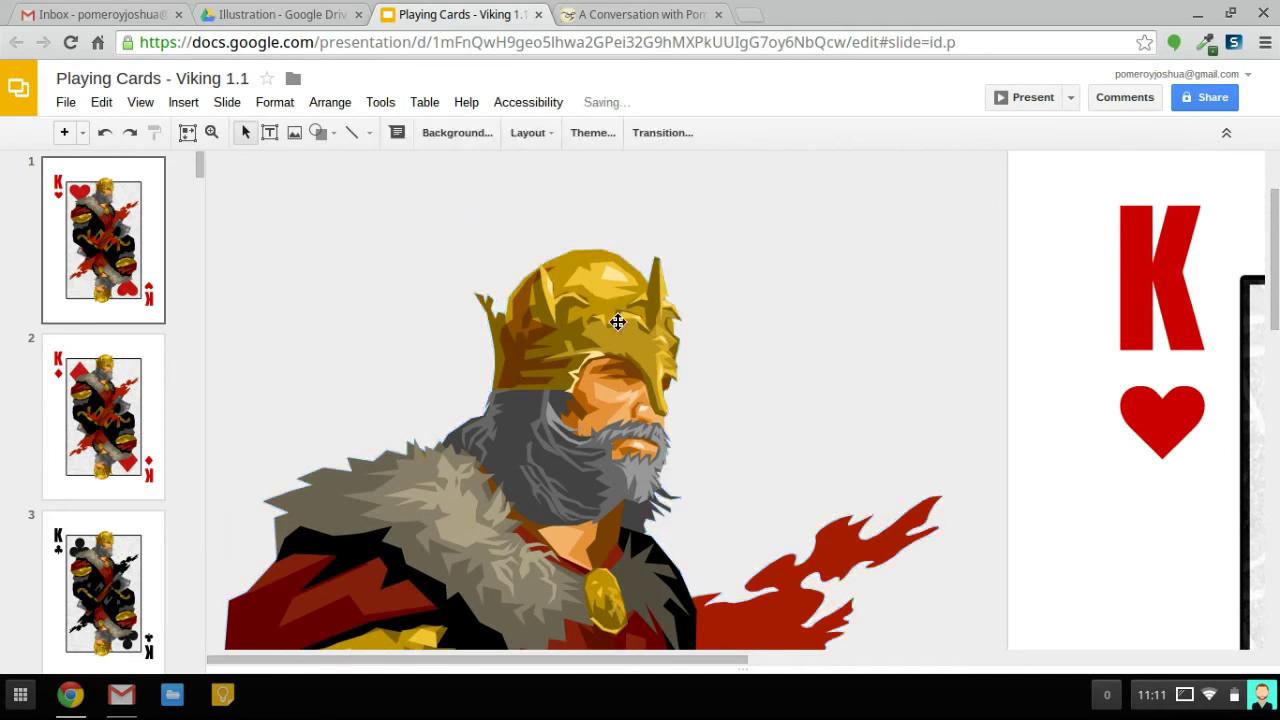
pyautogui.moveTo(612, 288); pyautogui.dragTo(642, 306)
pyautogui.scroll(-3, 698, 318)
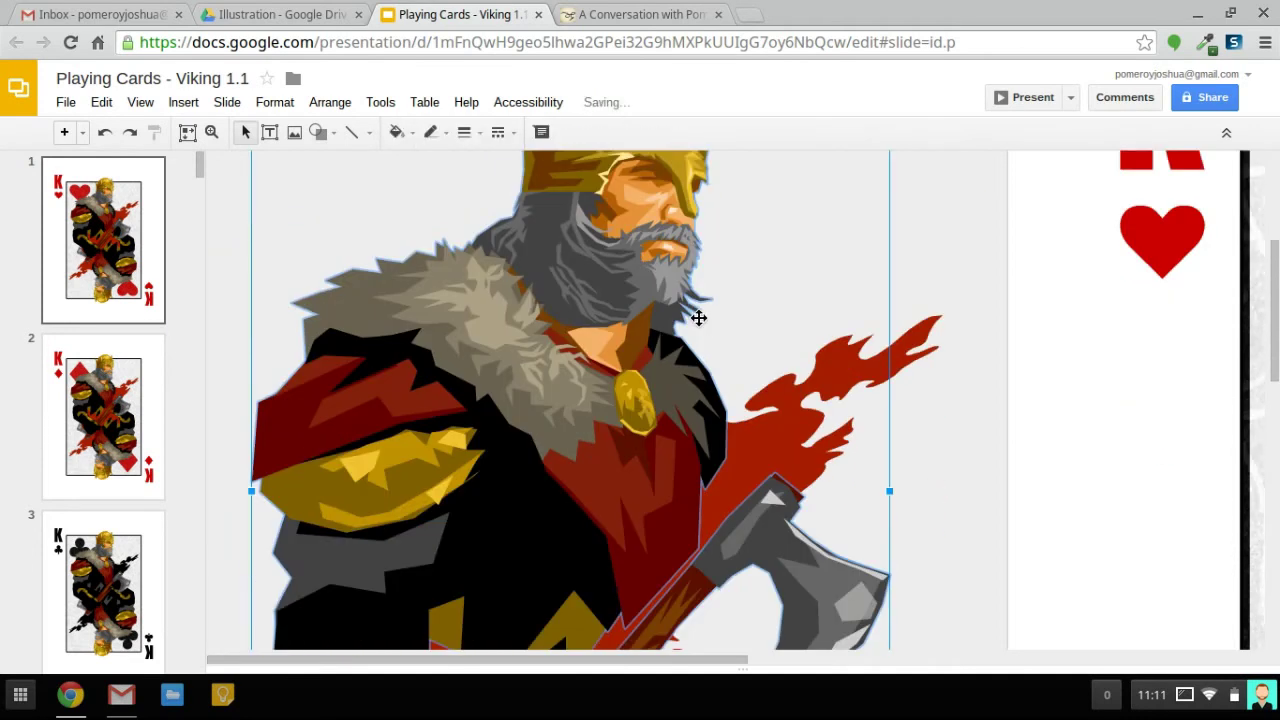
pyautogui.scroll(-5, 698, 318)
pyautogui.scroll(1, 697, 323)
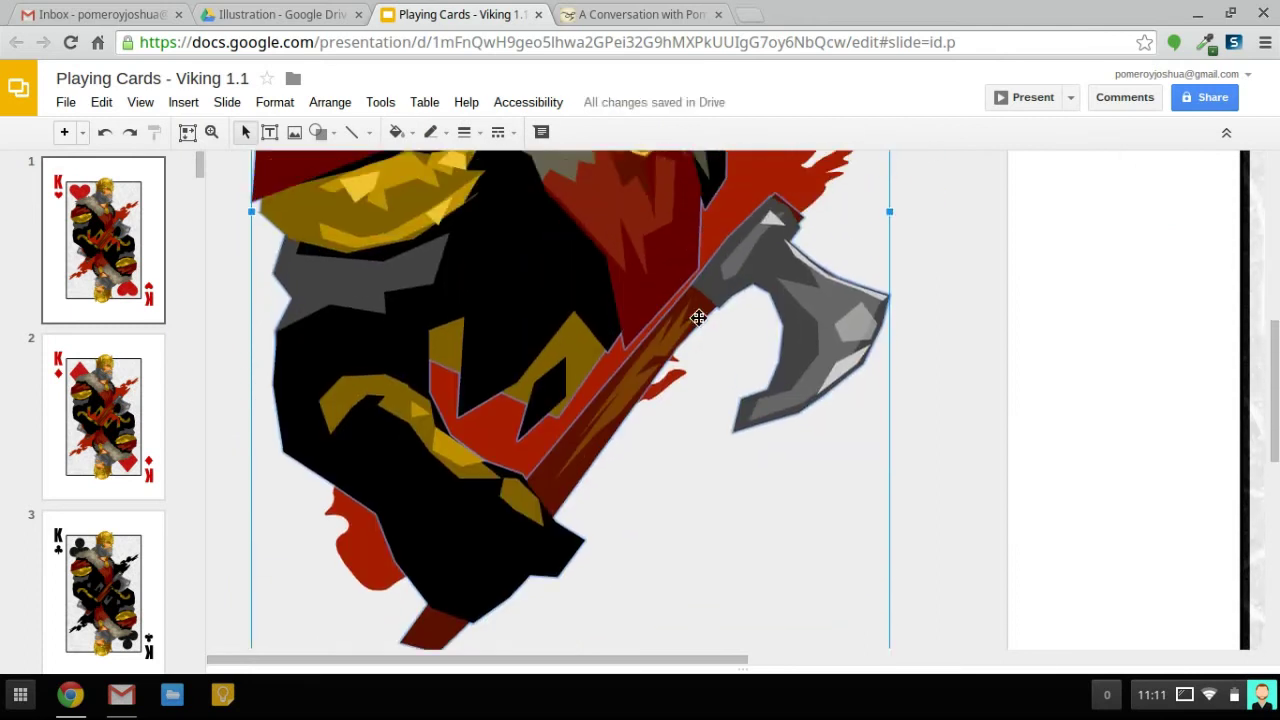
pyautogui.hotkey('ctrl', 'z')
pyautogui.scroll(5, 720, 358)
pyautogui.scroll(-3, 790, 370)
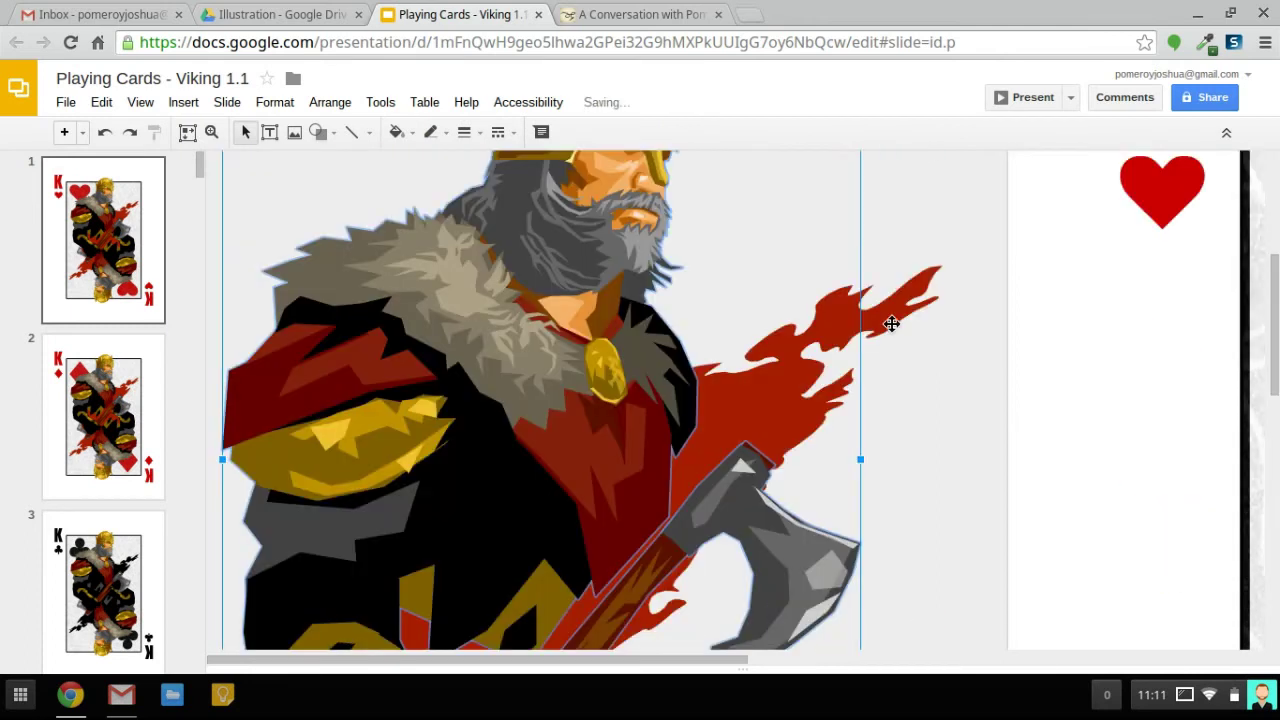
# Step: Reselect the king illustration and set the line tool to Polyline
pyautogui.click(853, 352)
pyautogui.scroll(4, 646, 457)
pyautogui.click(617, 440)
pyautogui.scroll(-1, 617, 440)
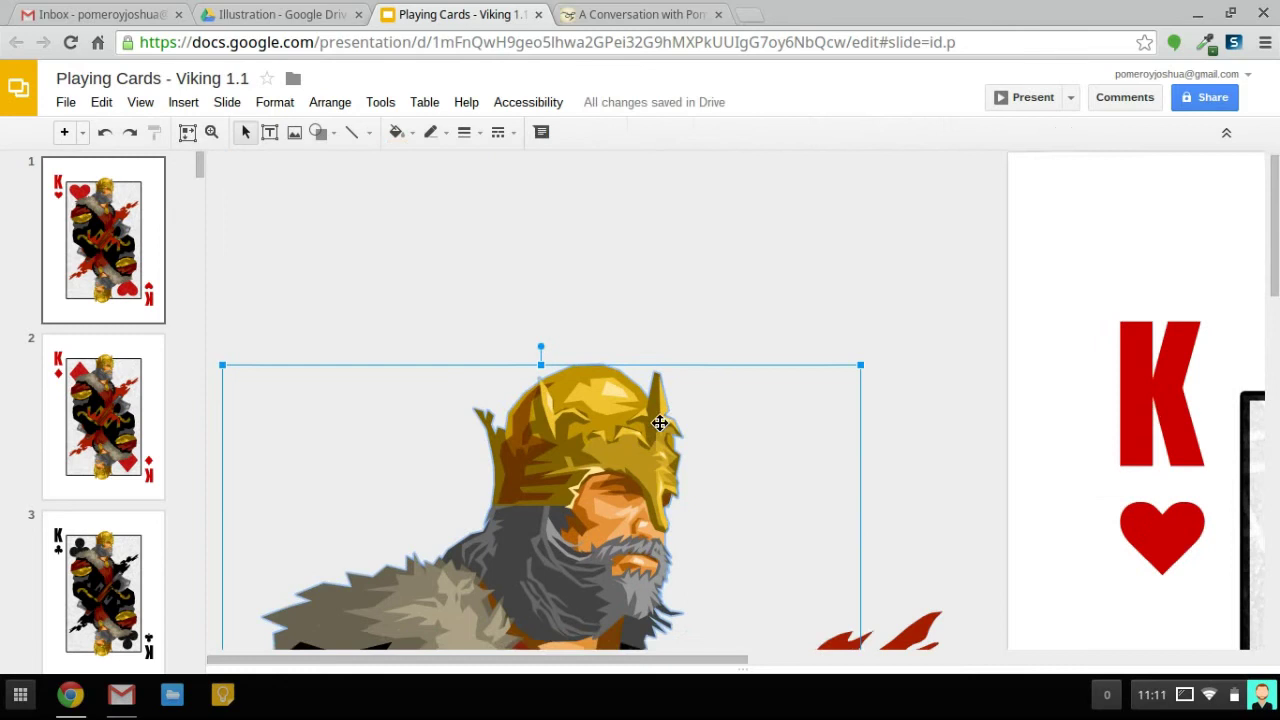
pyautogui.scroll(-1, 611, 341)
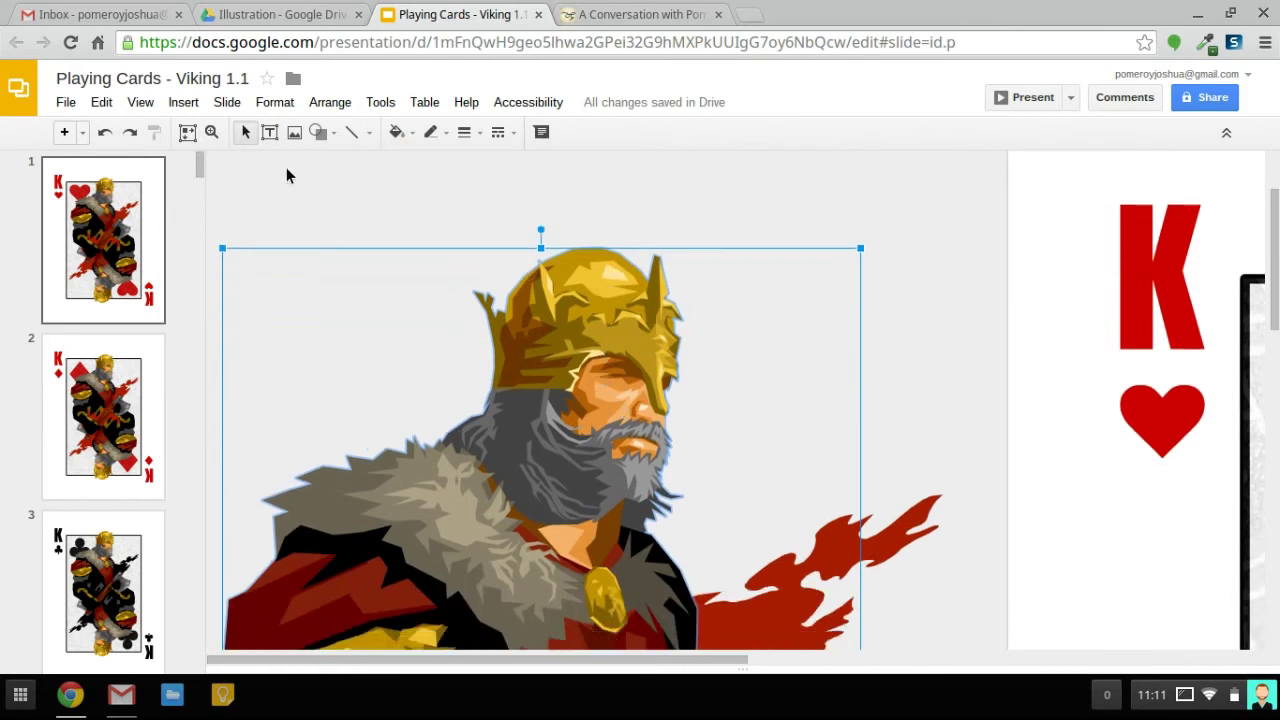
pyautogui.click(369, 132)
pyautogui.click(390, 296)
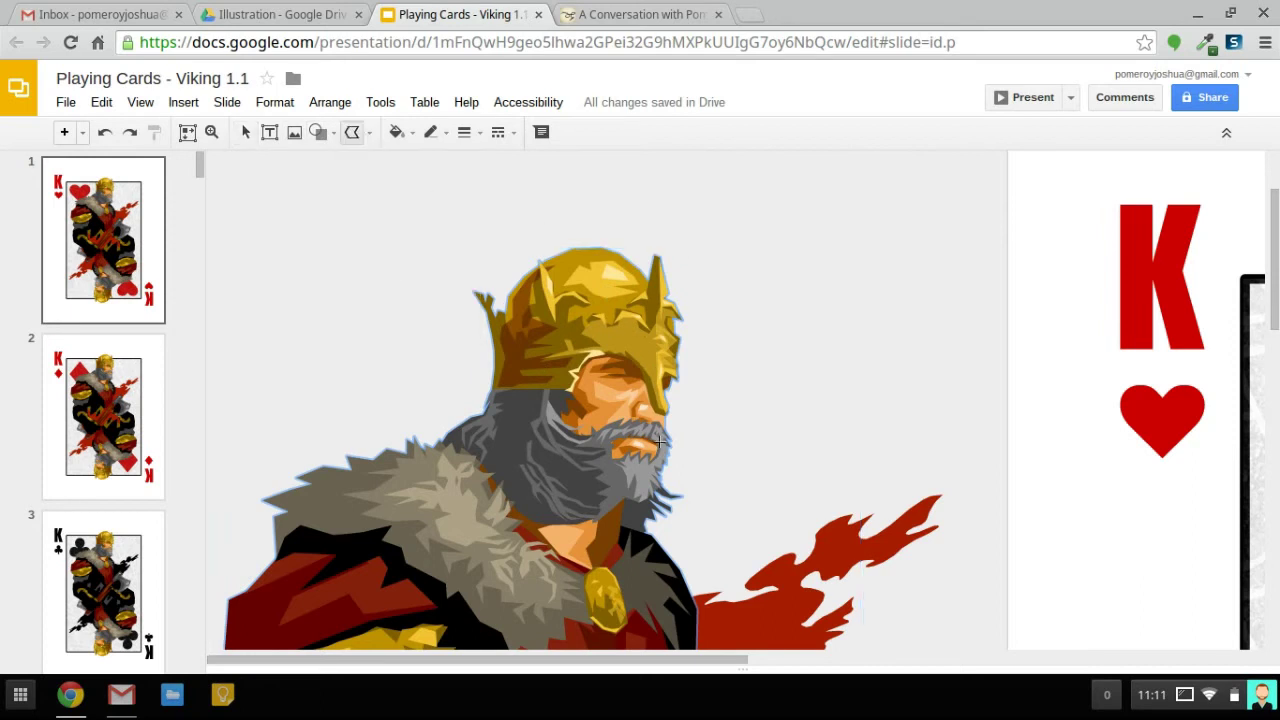
# Step: Draw a closed polyline shape just right of the king's helmet
pyautogui.hotkey('ctrl', 'alt', '+')
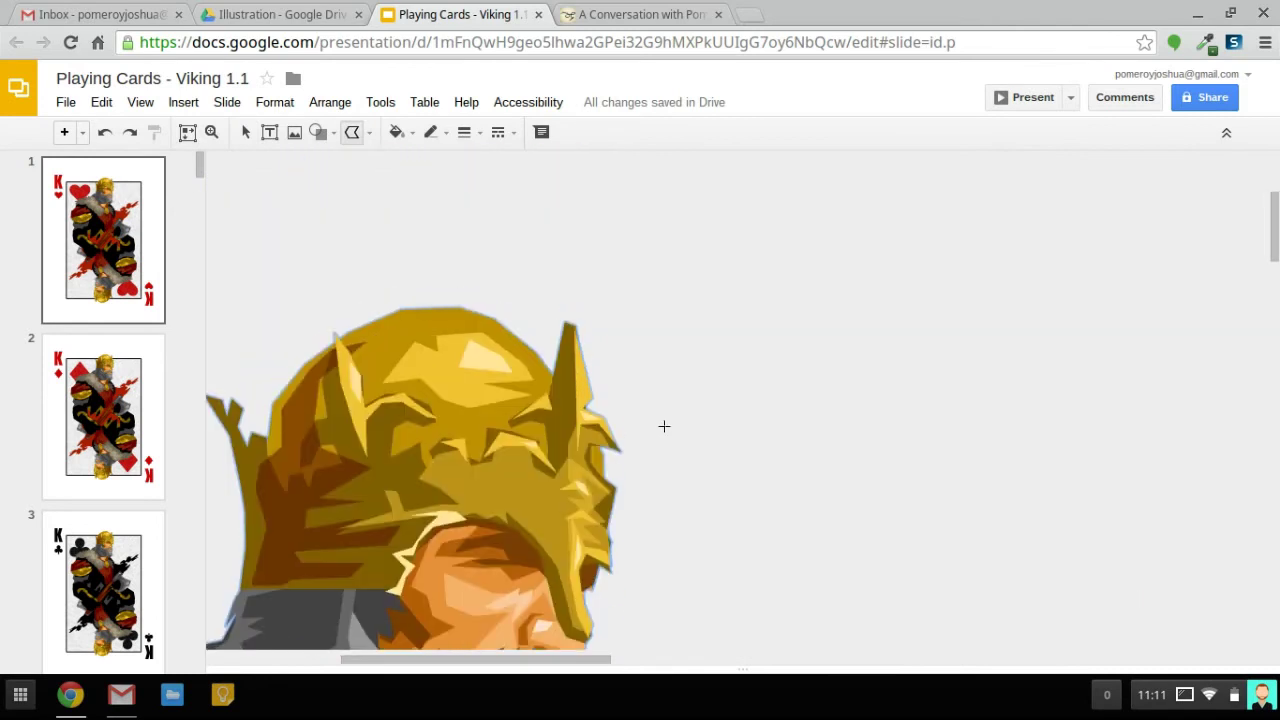
pyautogui.scroll(1, 682, 322)
pyautogui.scroll(1, 682, 322)
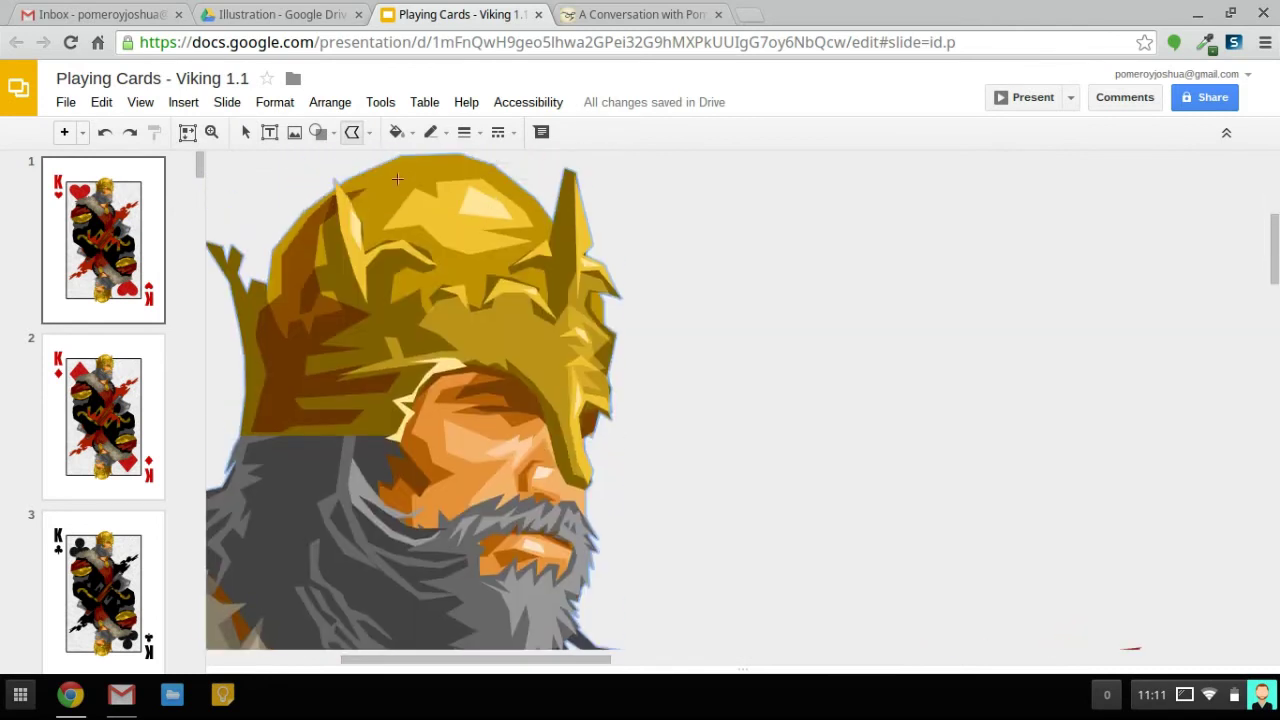
pyautogui.click(759, 365)
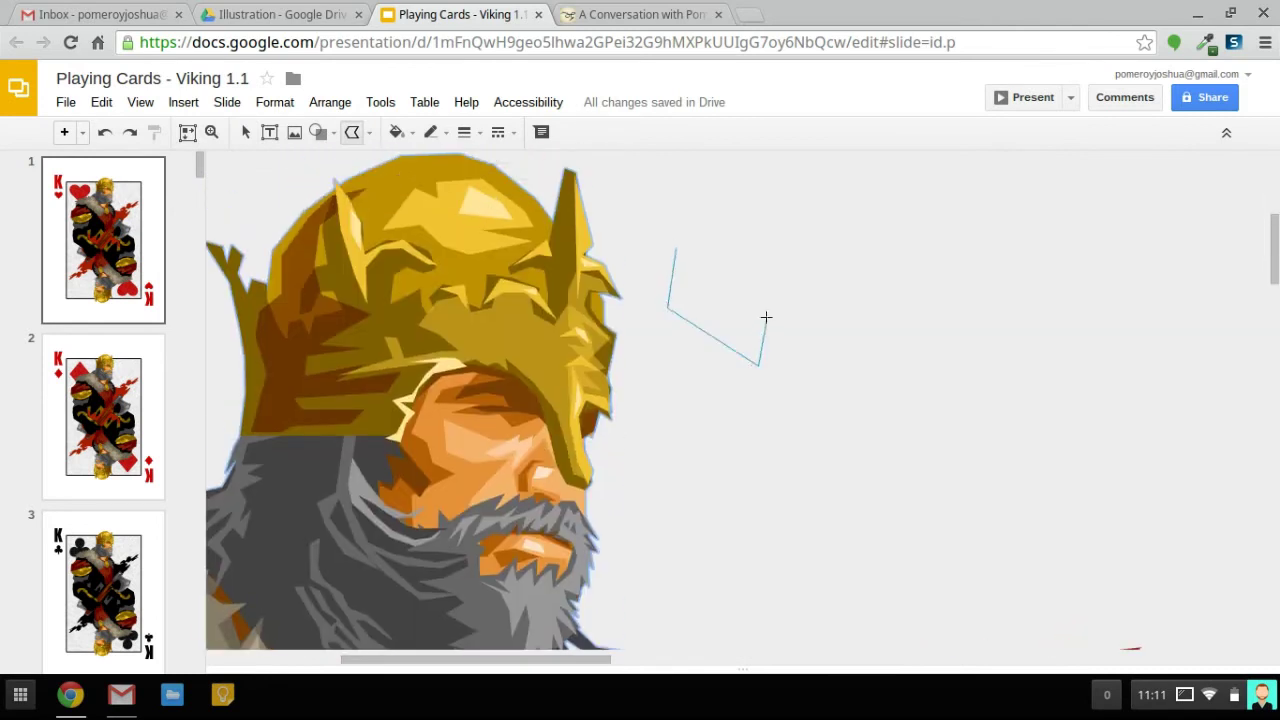
pyautogui.click(670, 247)
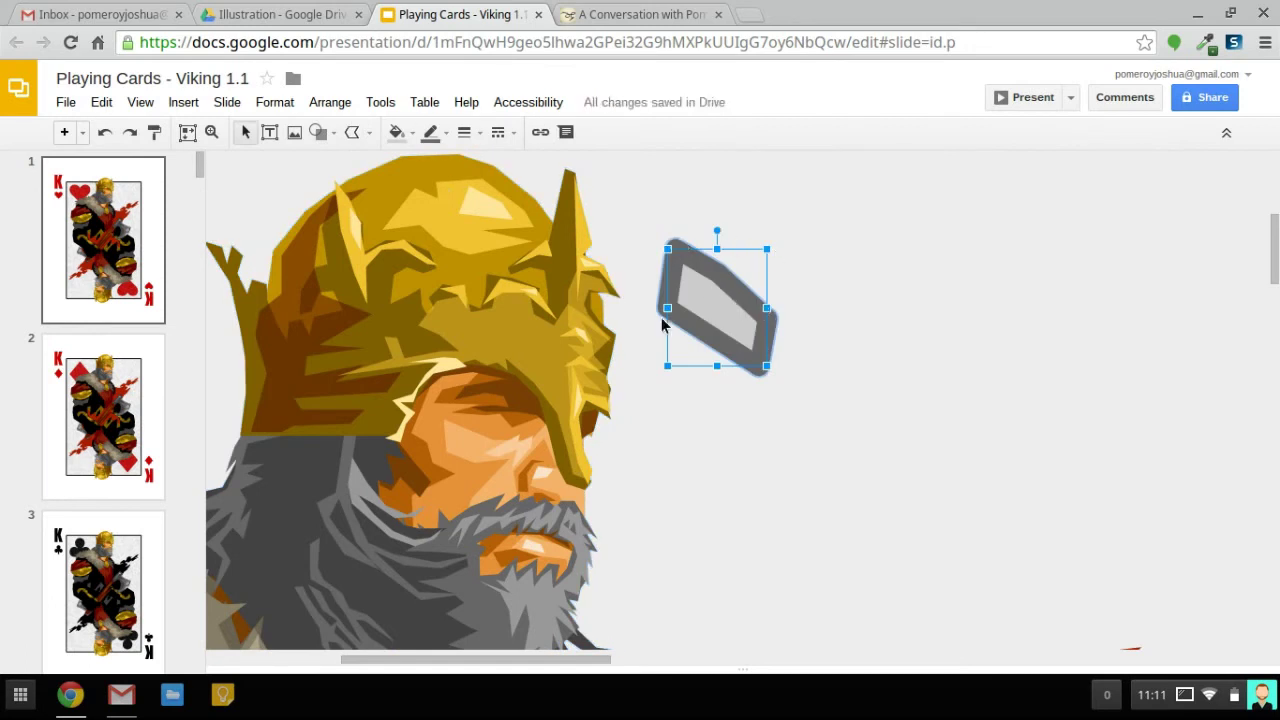
# Step: Give the shape a transparent outline and a light grey fill
pyautogui.click(431, 132)
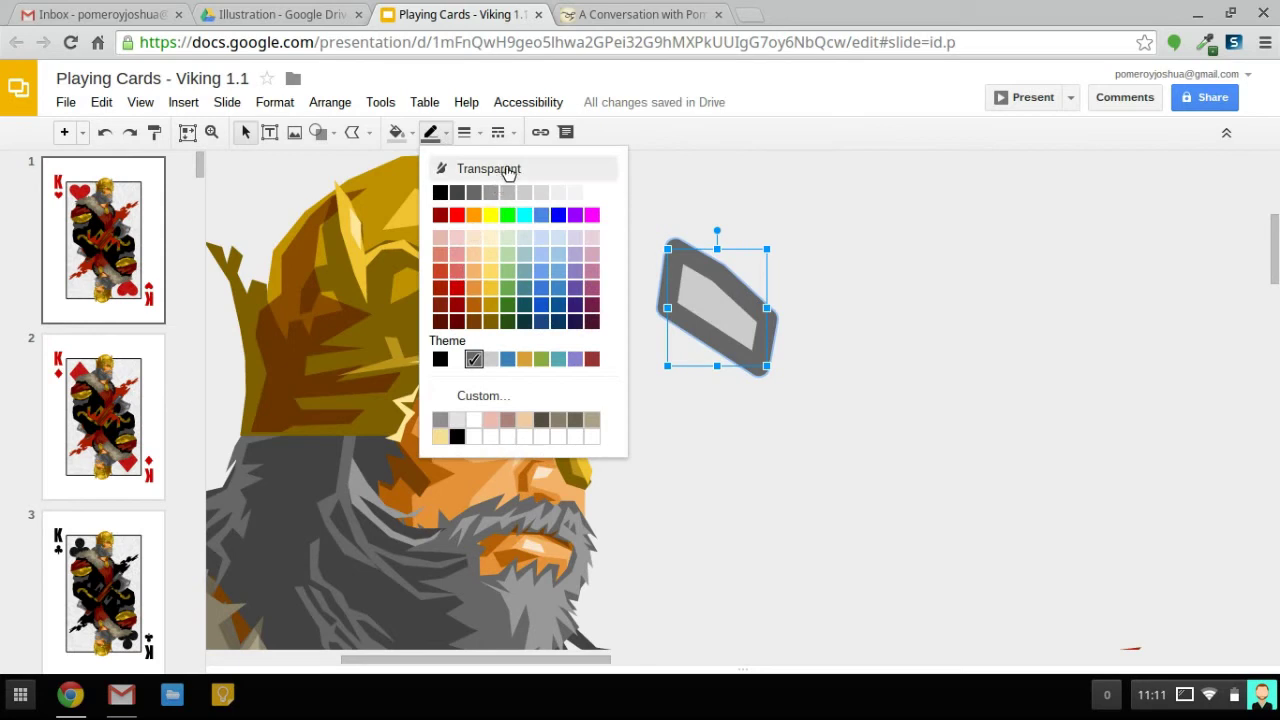
pyautogui.click(493, 170)
pyautogui.click(400, 132)
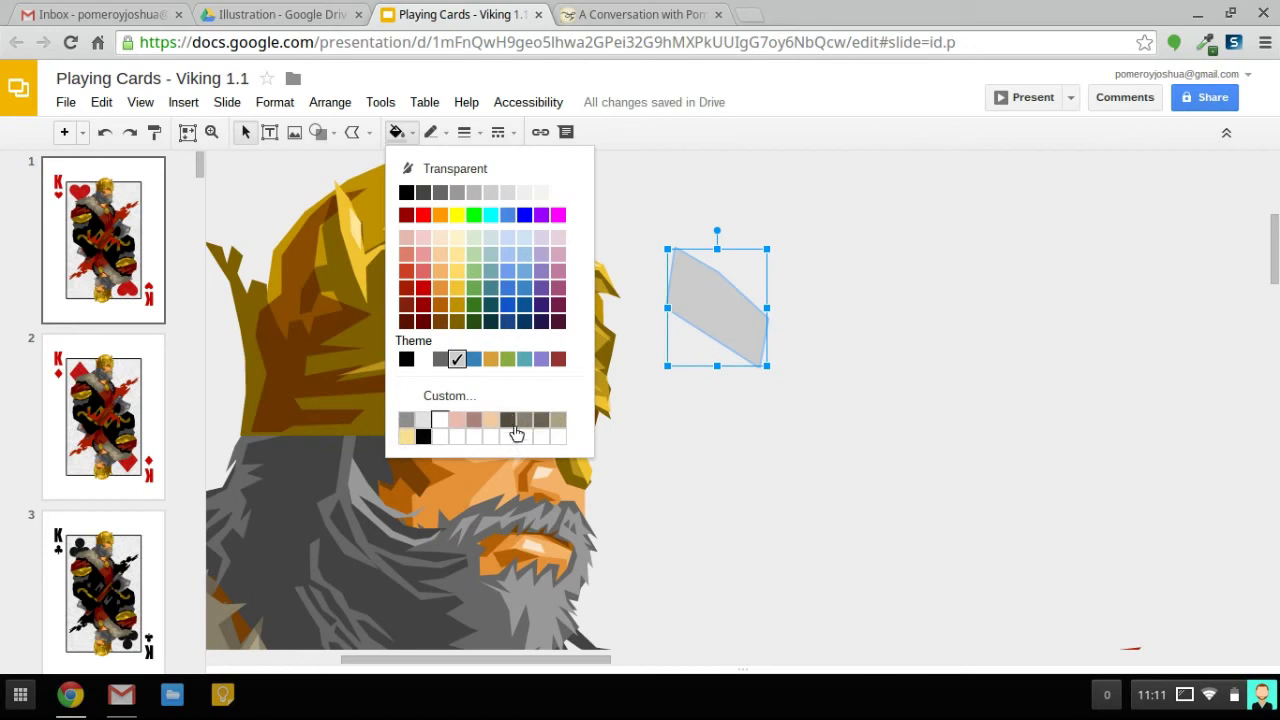
pyautogui.click(874, 246)
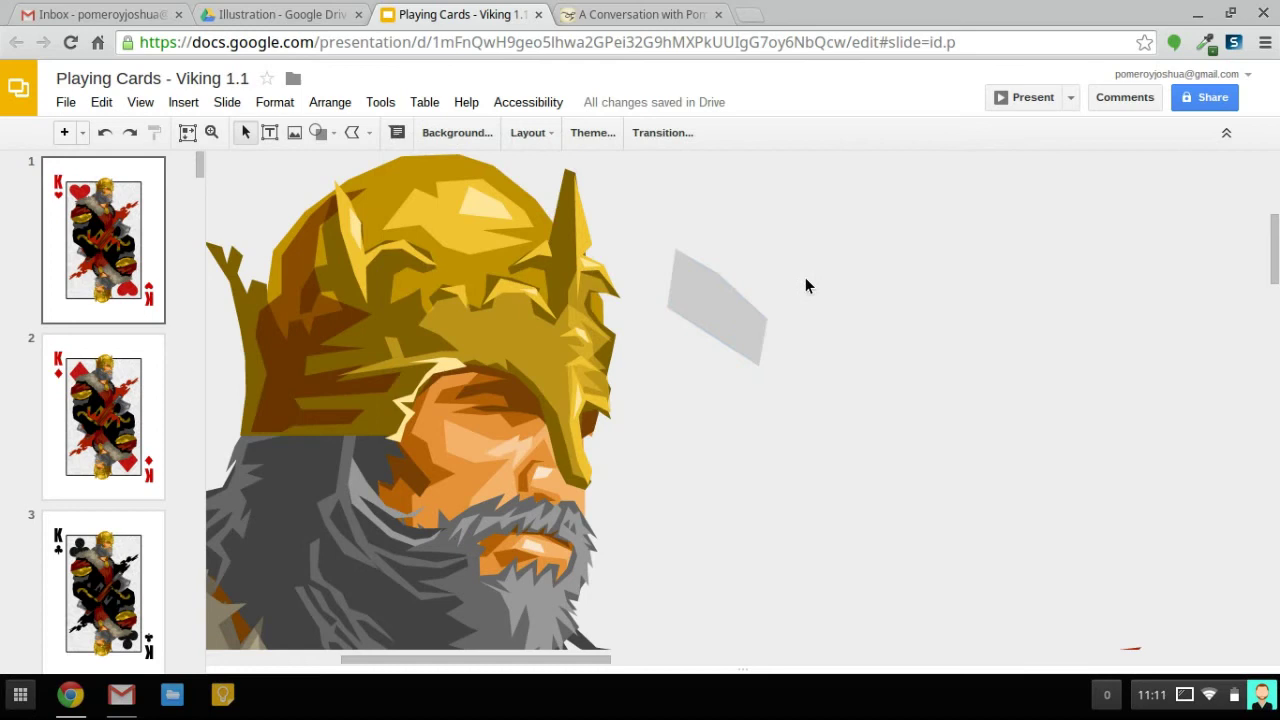
pyautogui.click(724, 321)
# Step: Delete the grey polyline shape
pyautogui.press('Delete')
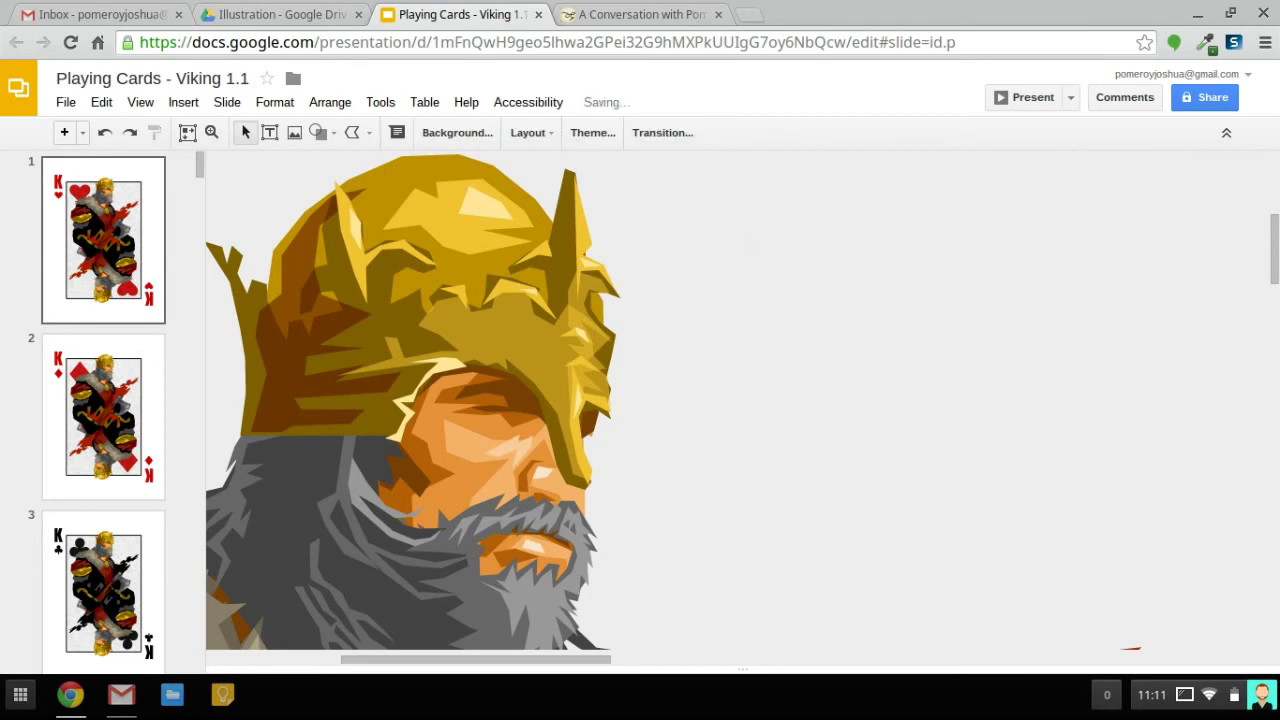
pyautogui.scroll(3, 722, 323)
pyautogui.scroll(-6, 722, 323)
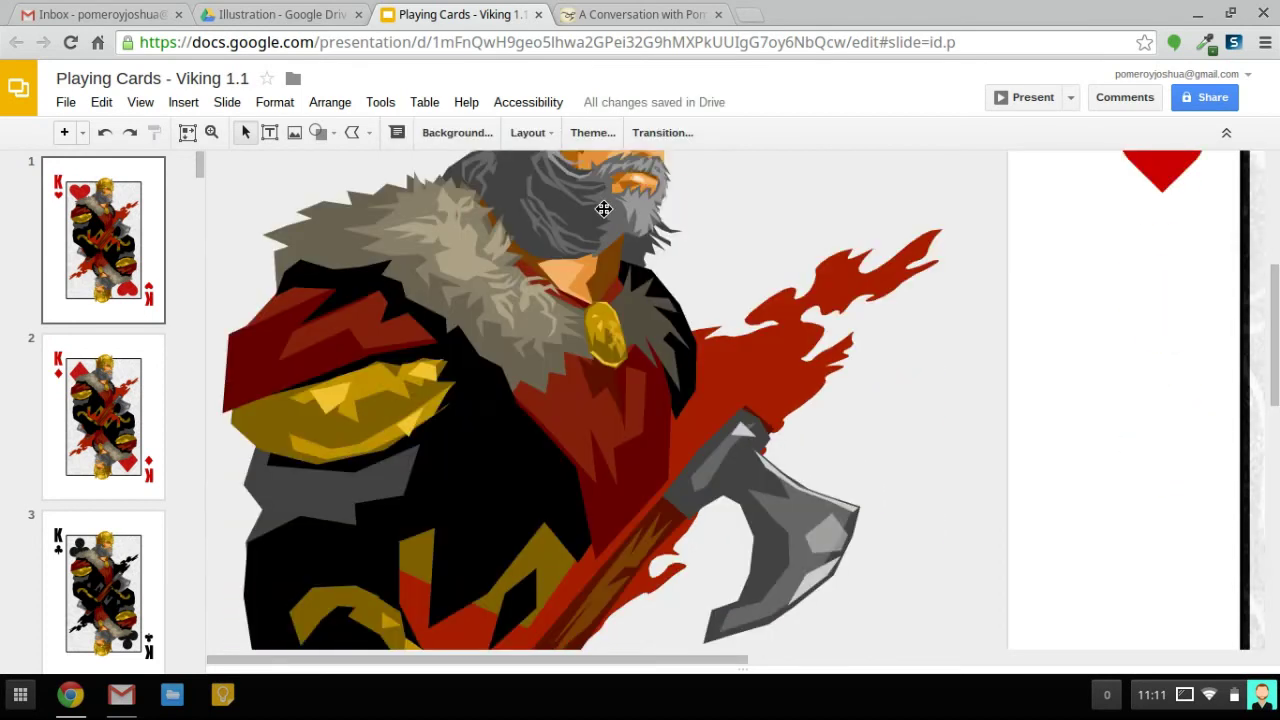
pyautogui.scroll(1, 602, 208)
# Step: Flip the Viking king copy beside the card vertically via Arrange > Rotate
pyautogui.click(670, 285)
pyautogui.scroll(-2, 670, 285)
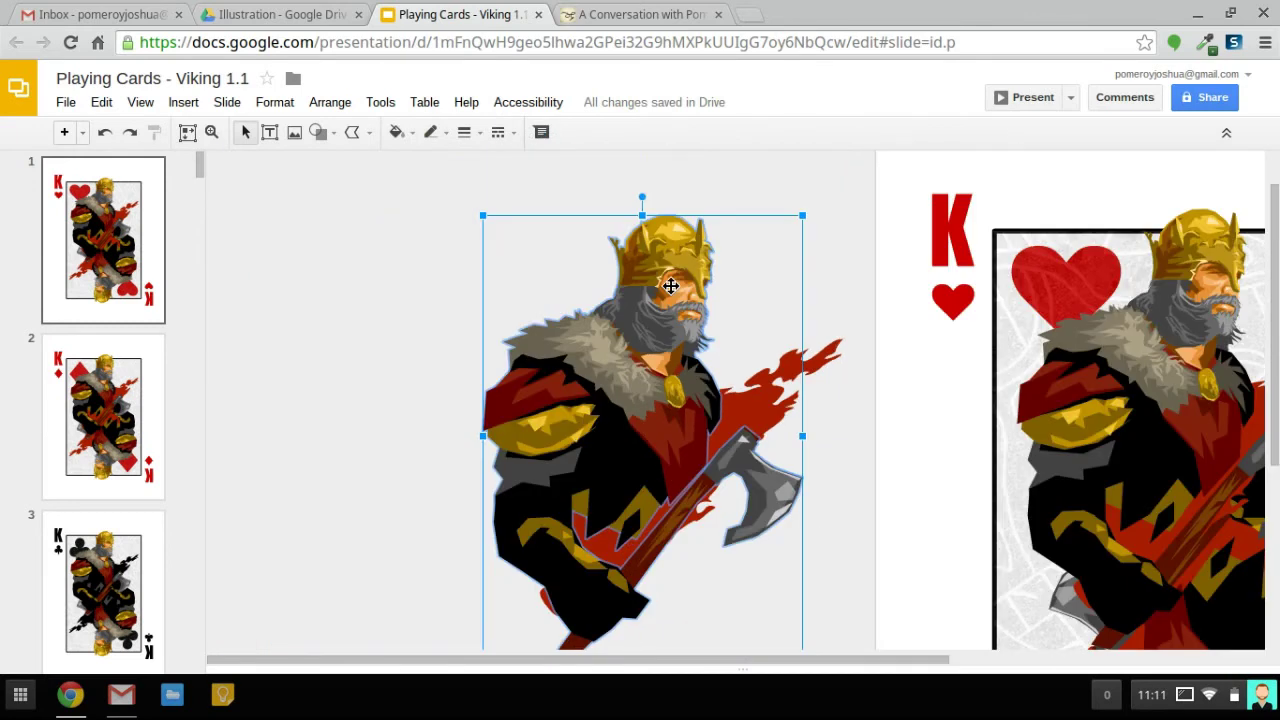
pyautogui.hscroll(7, 600, 340)
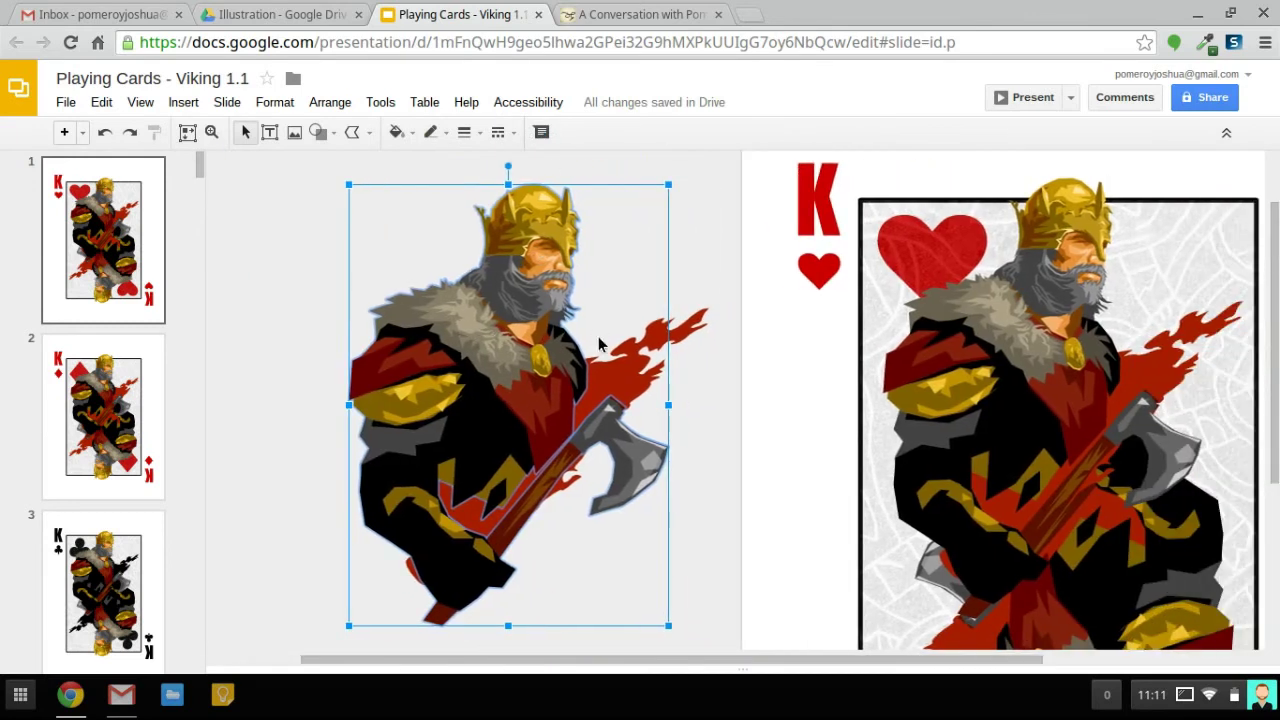
pyautogui.scroll(-4, 600, 344)
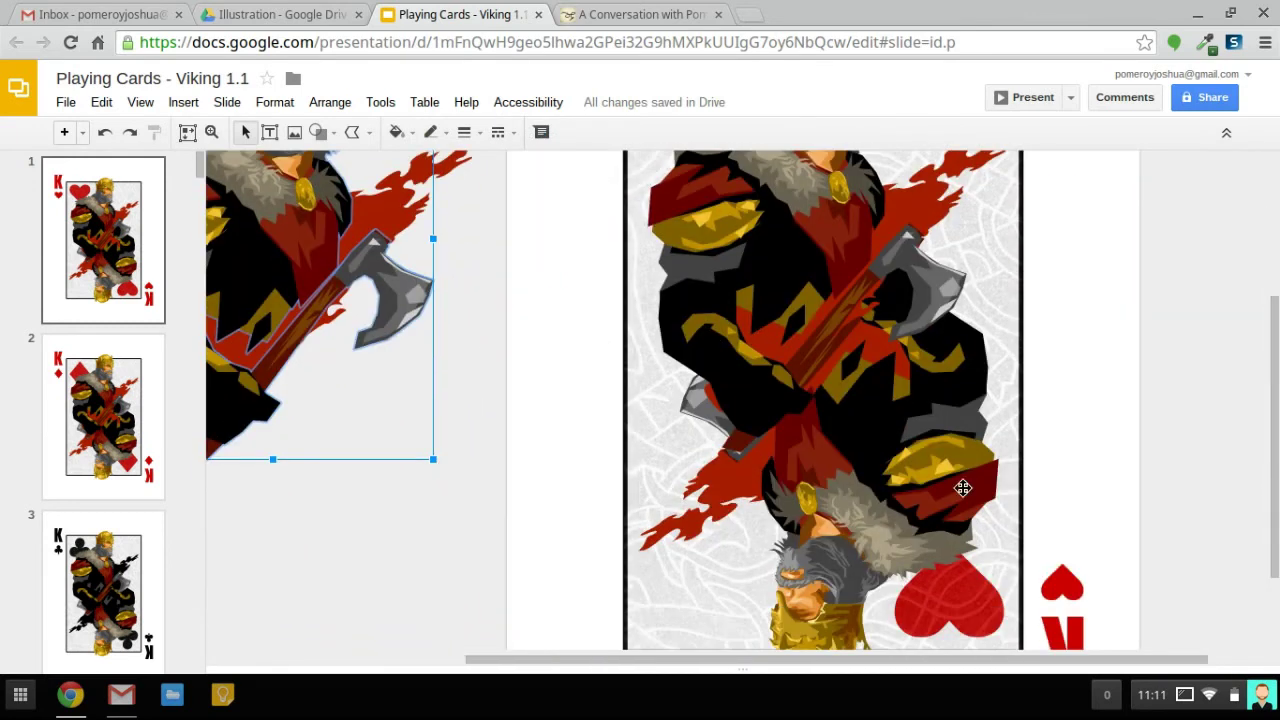
pyautogui.click(334, 104)
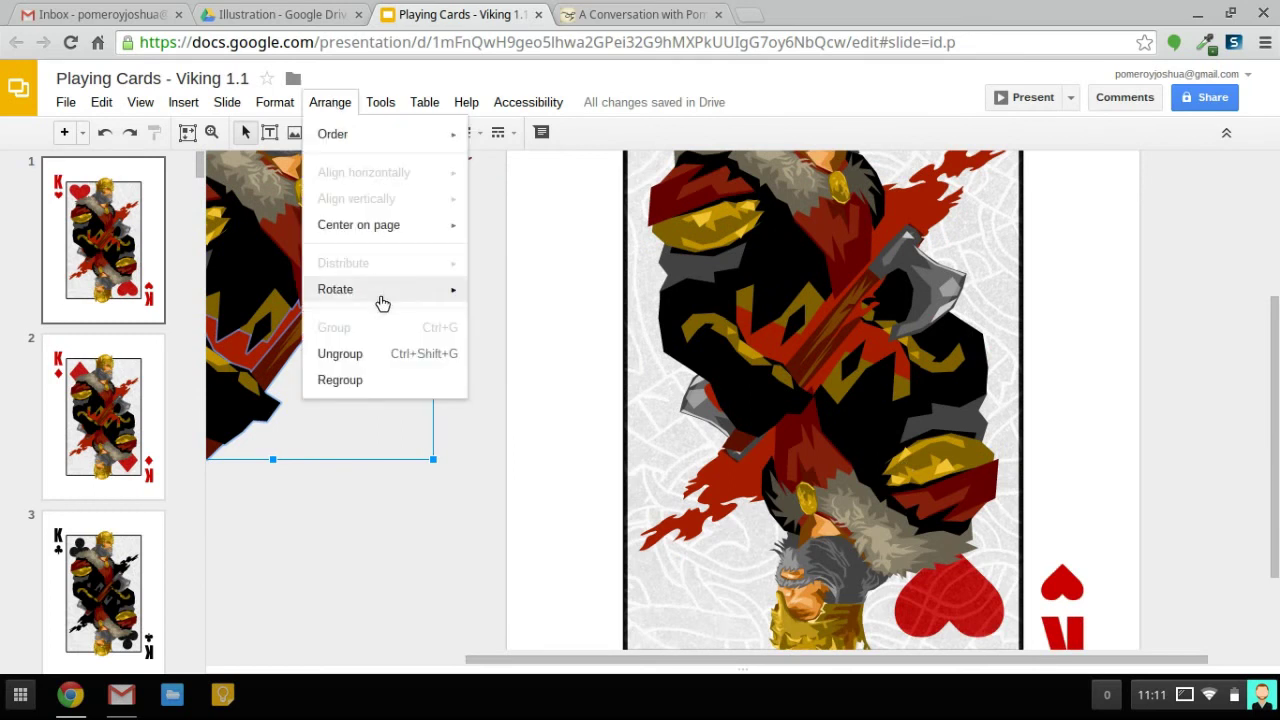
pyautogui.moveTo(378, 296)
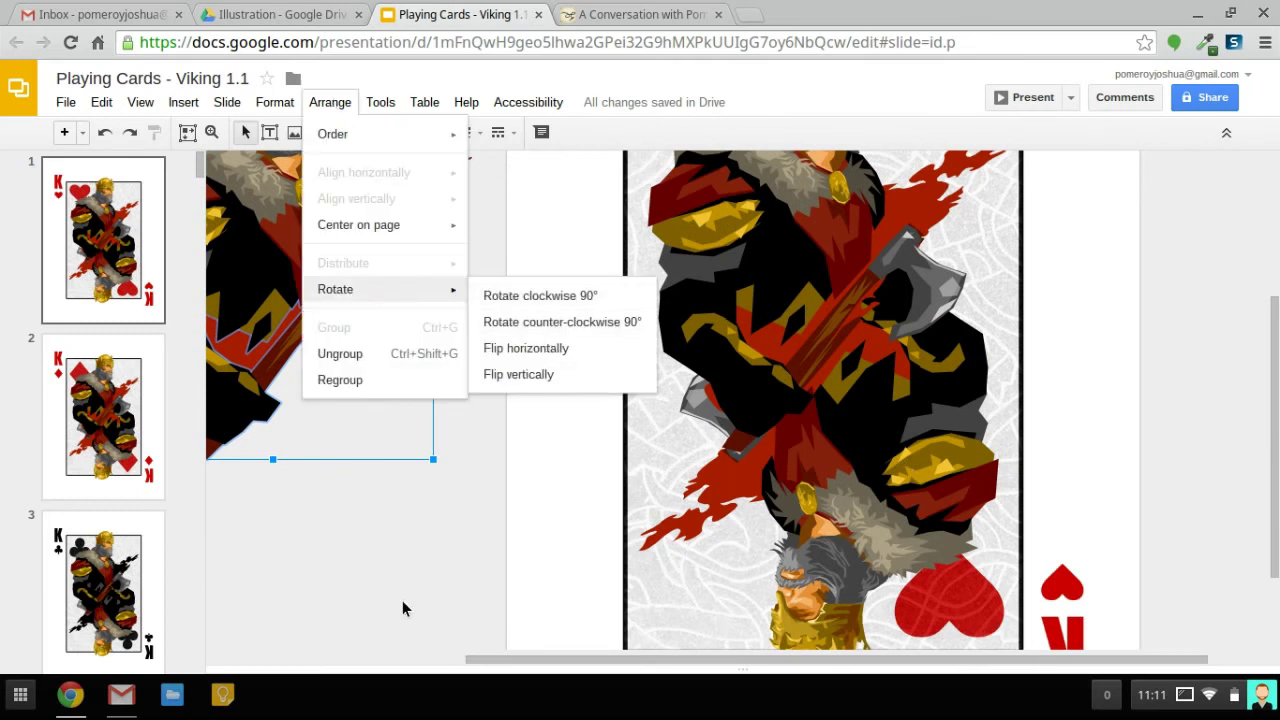
pyautogui.click(518, 374)
# Step: Select the King of Hearts card's own king artwork
pyautogui.click(855, 478)
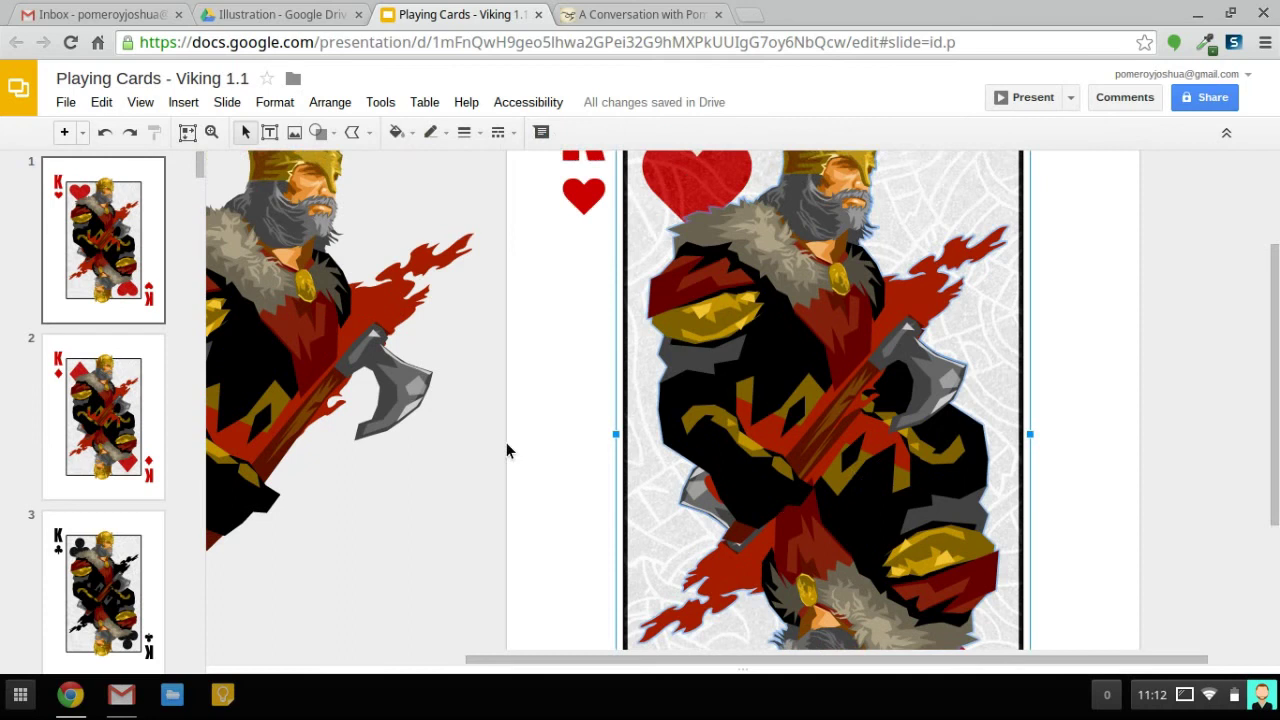
pyautogui.scroll(2, 506, 442)
pyautogui.hscroll(-1, 506, 442)
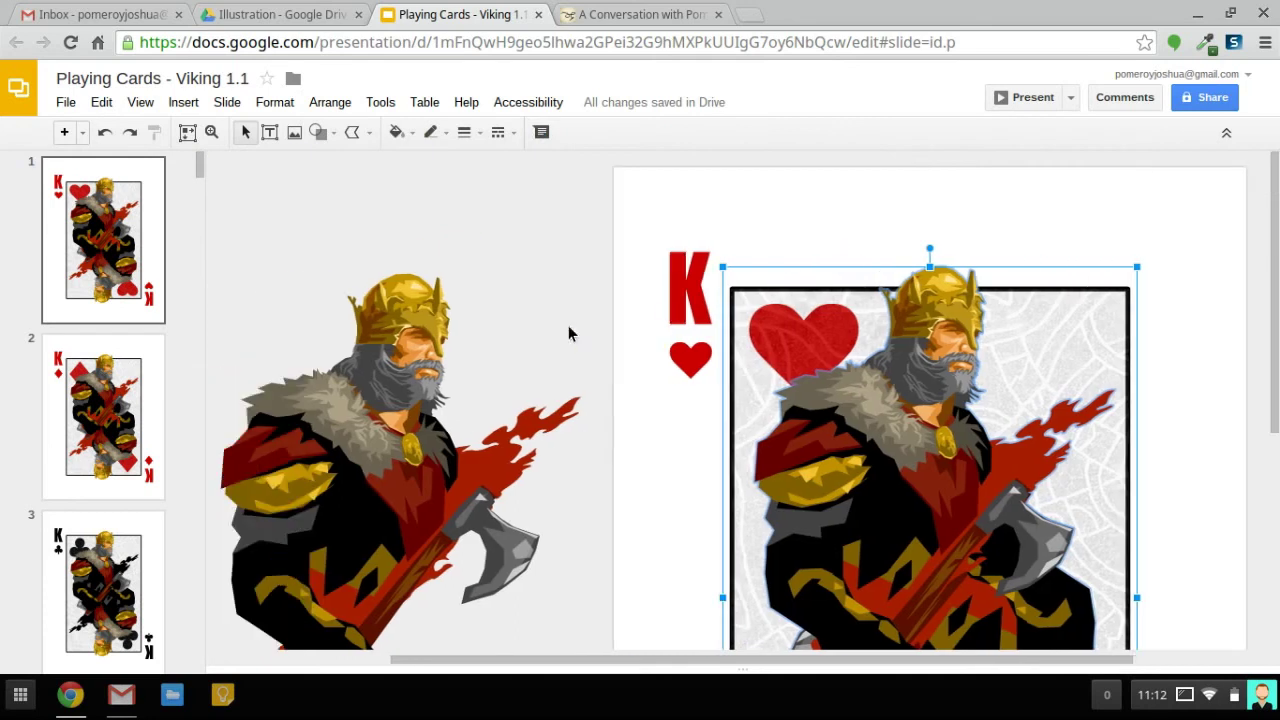
# Step: Try changing the card's red K letter to Q, then undo back to K
pyautogui.keyDown('shift'); pyautogui.click(694, 297); pyautogui.keyUp('shift')
pyautogui.scroll(-2, 701, 298)
pyautogui.scroll(1, 701, 298)
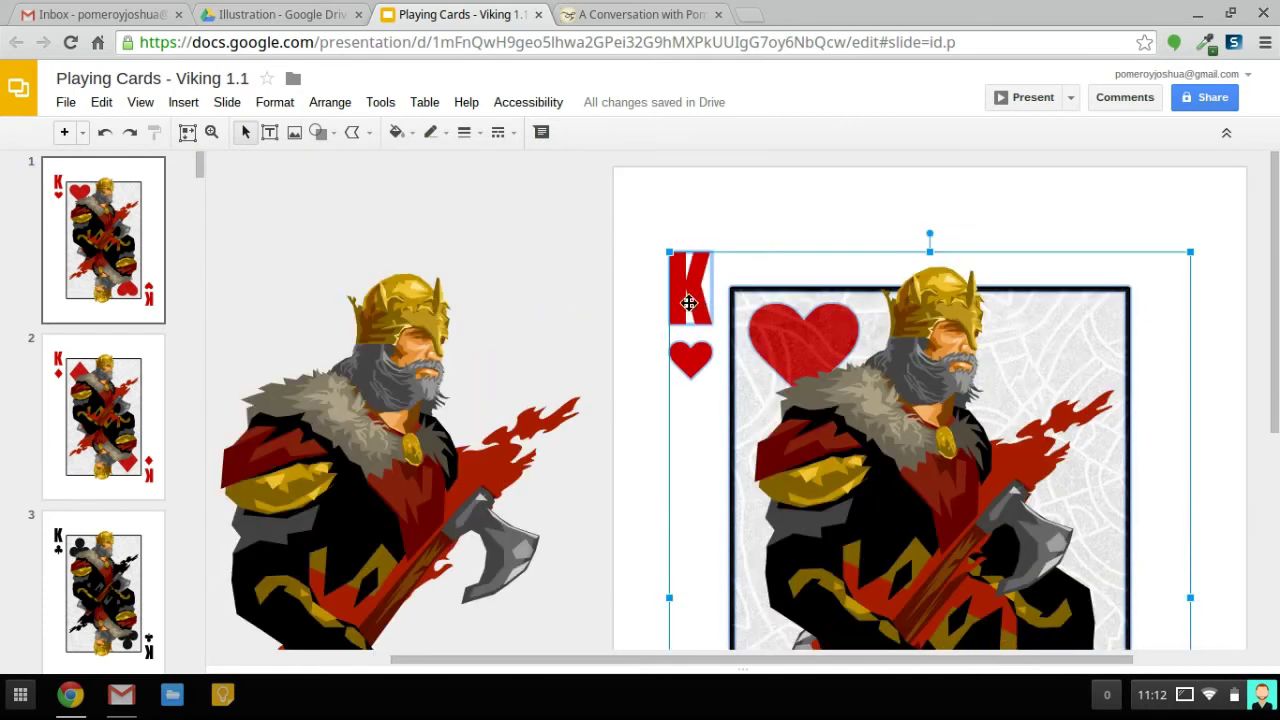
pyautogui.click(186, 104)
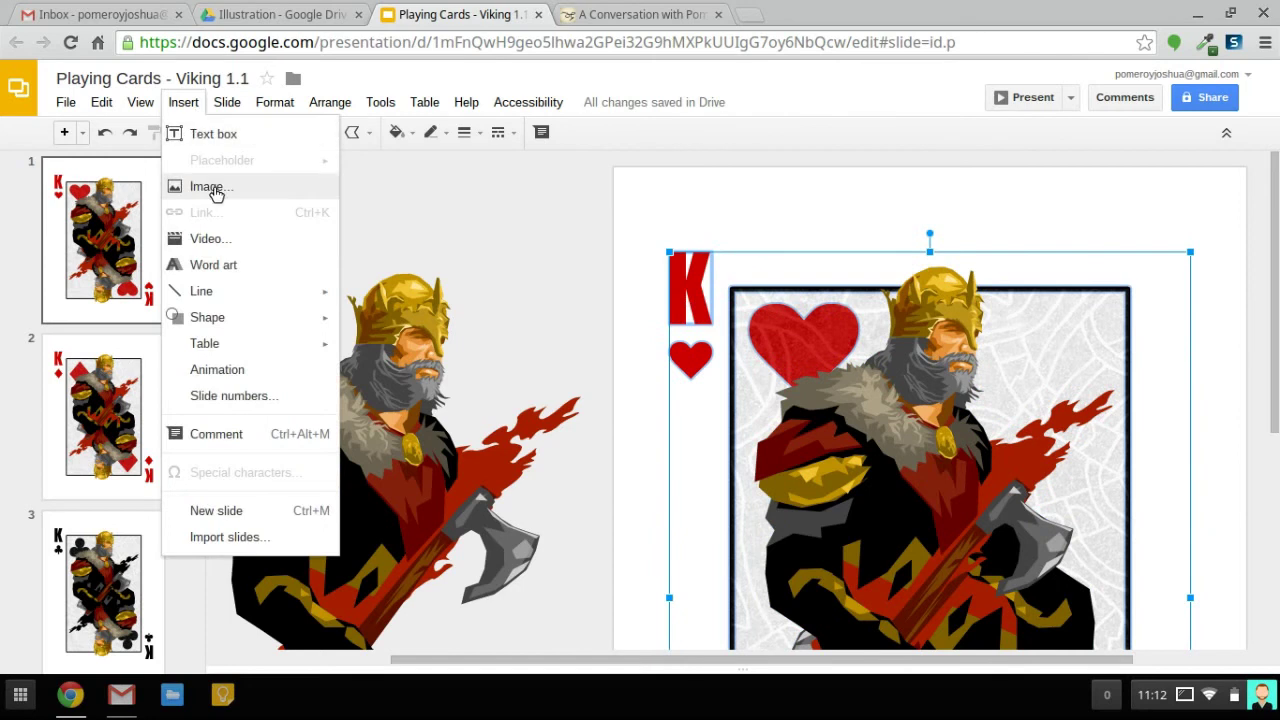
pyautogui.click(524, 226)
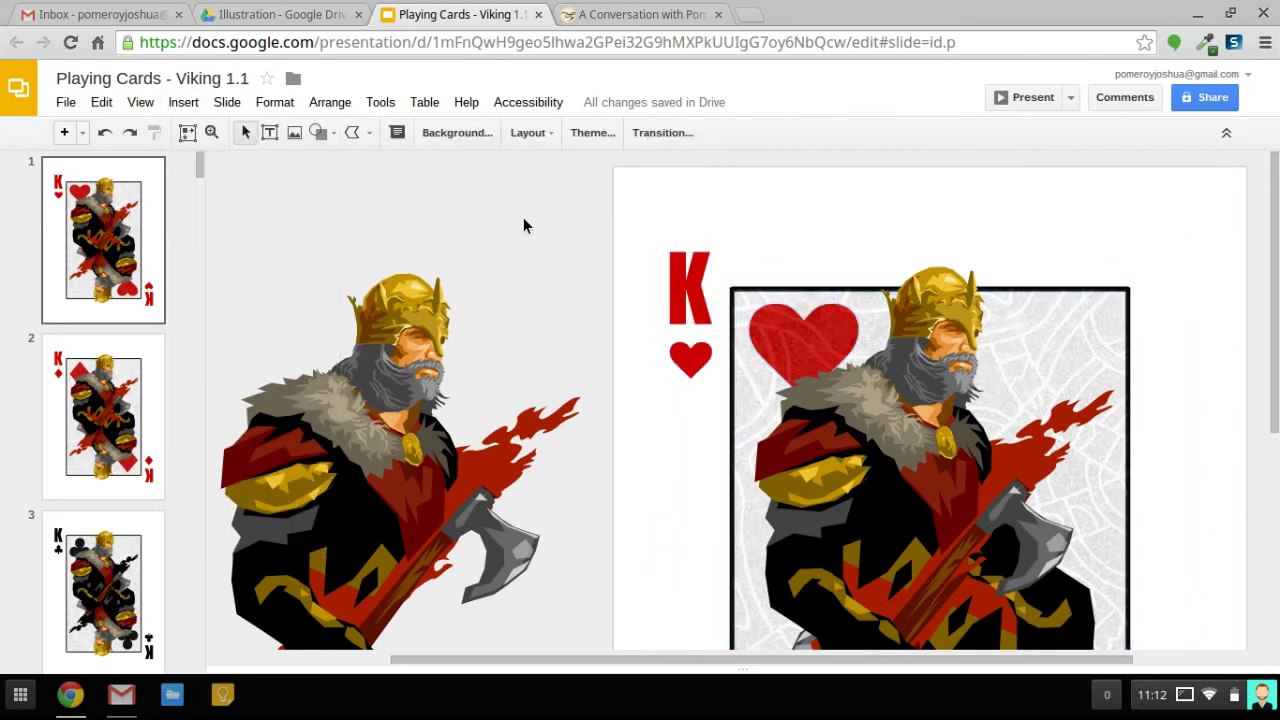
pyautogui.doubleClick(696, 290)
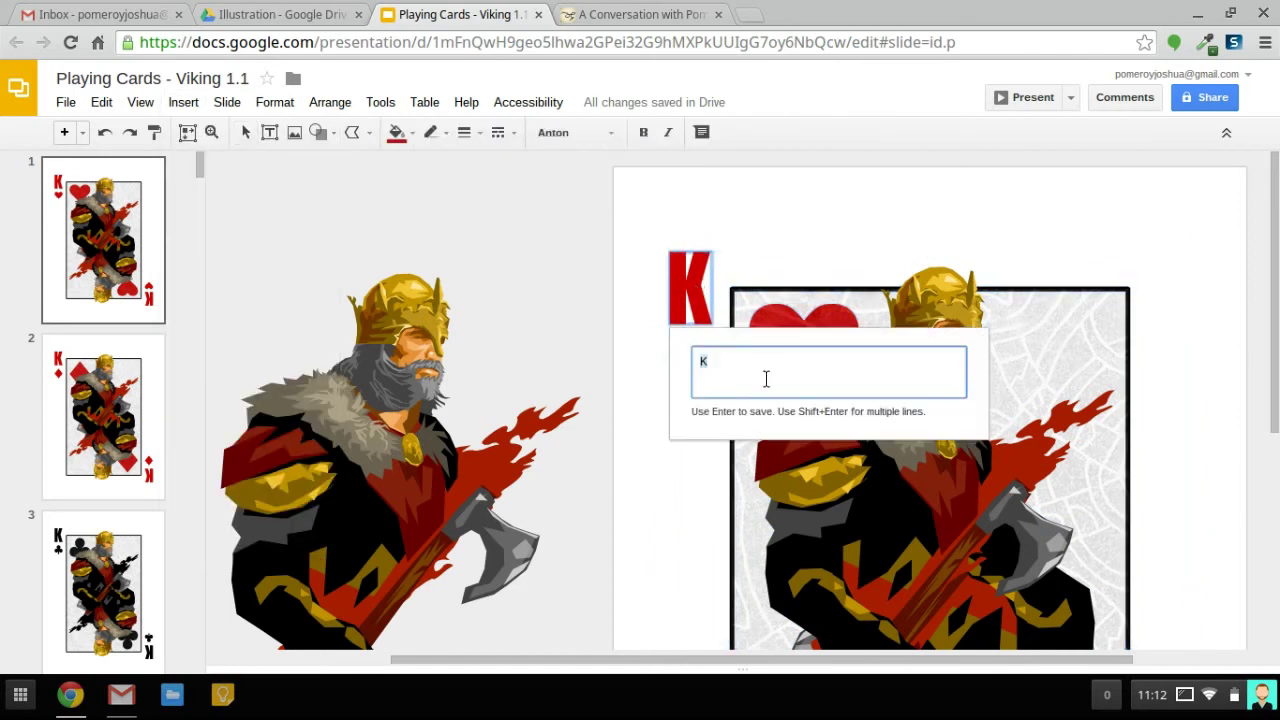
pyautogui.press('Return')
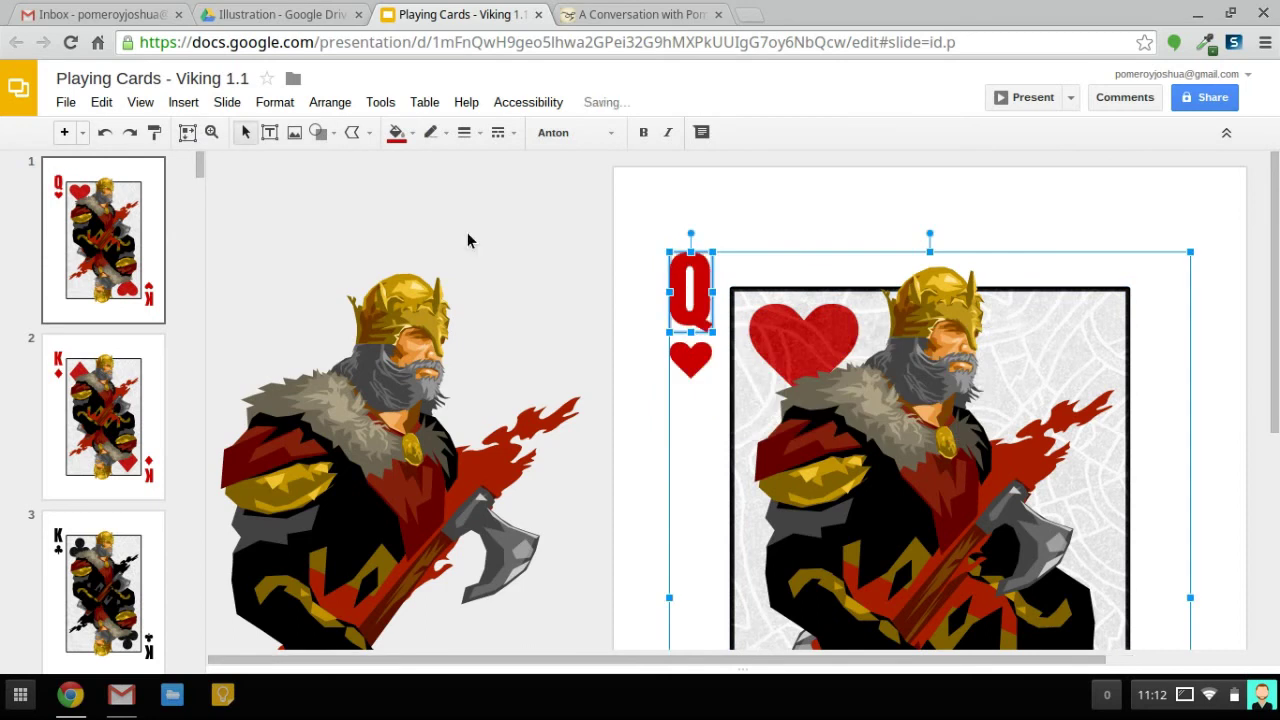
pyautogui.click(523, 232)
pyautogui.hotkey('ctrl', 'z')
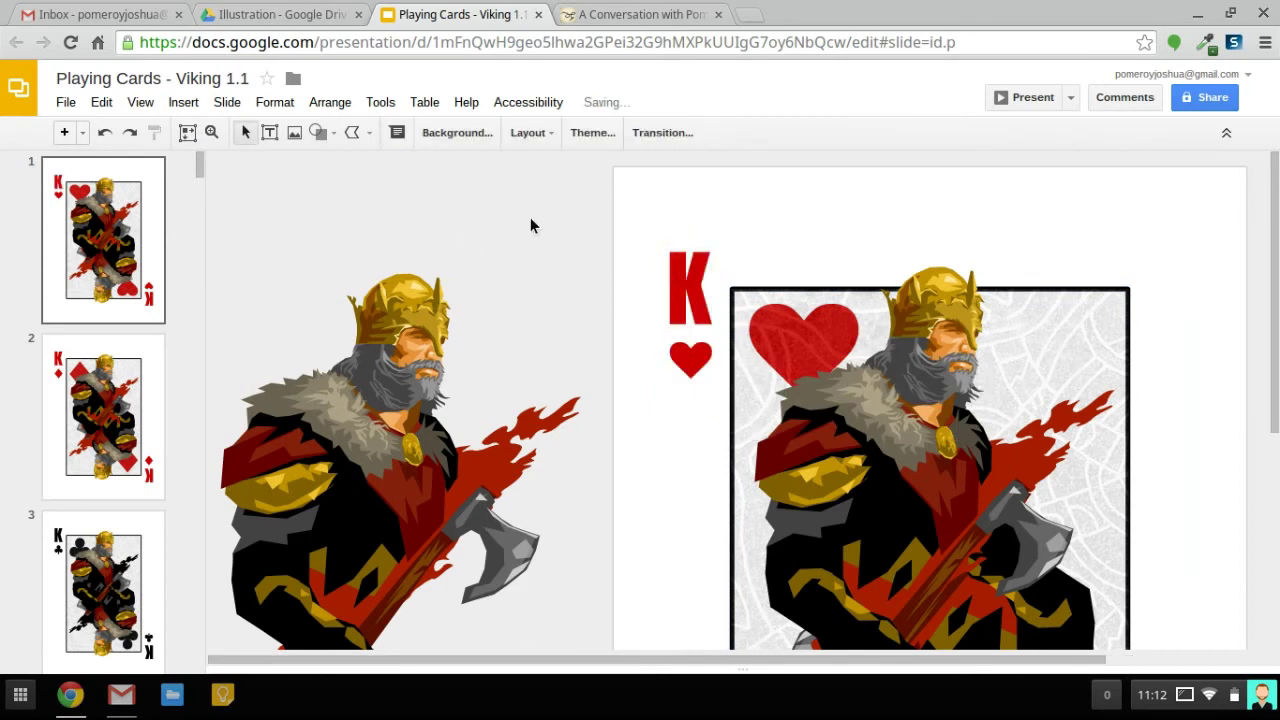
# Step: Fit the slide in view, then select and delete the loose Viking king copy
pyautogui.scroll(-1, 528, 218)
pyautogui.moveTo(580, 175); pyautogui.dragTo(222, 636)
pyautogui.scroll(-2, 299, 541)
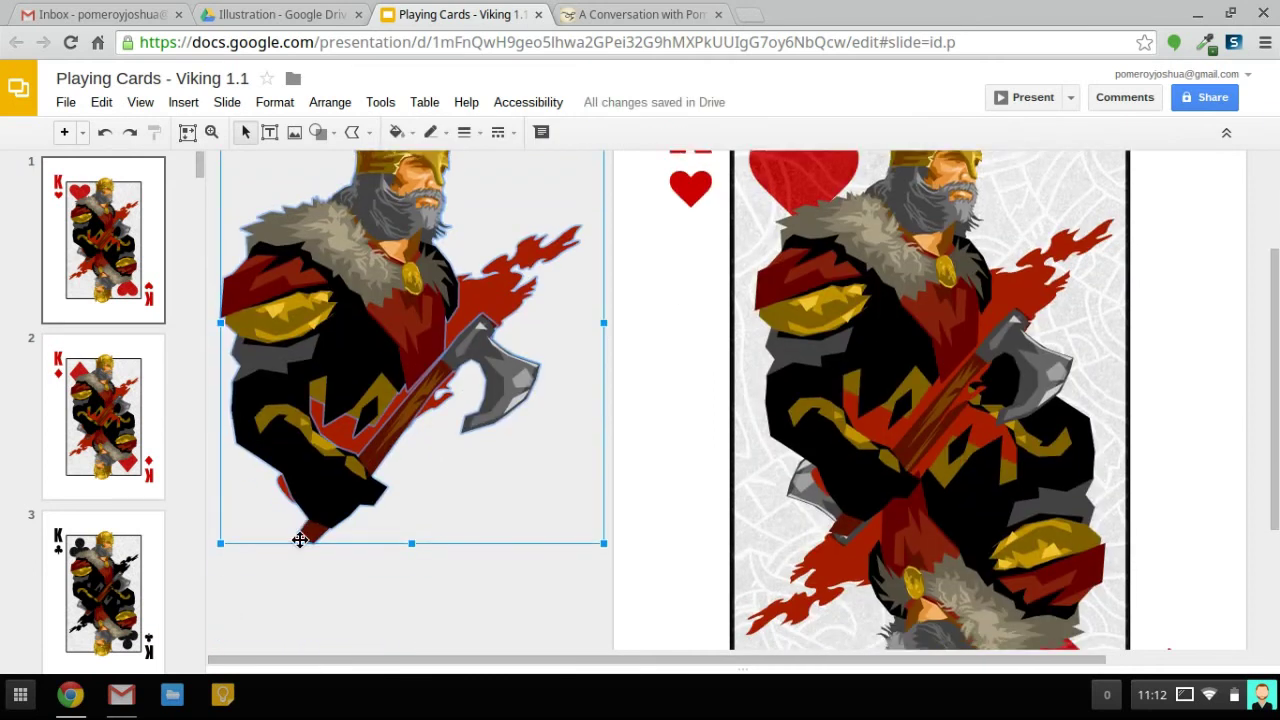
pyautogui.hotkey('ctrl', 'alt', '-')
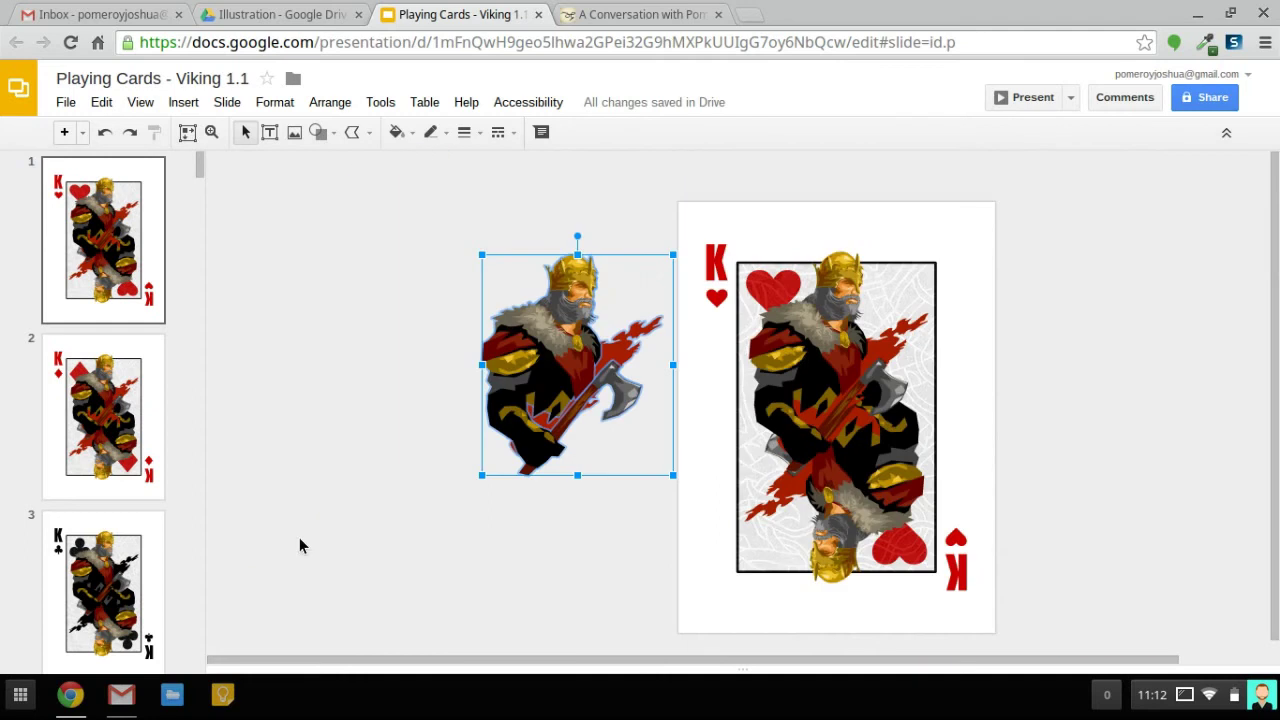
pyautogui.click(370, 494)
pyautogui.moveTo(583, 540); pyautogui.dragTo(668, 506)
pyautogui.press('Delete')
# Step: Open slide 5, the Queen of Hearts, and zoom in on the queen's face
pyautogui.scroll(-10, 100, 529)
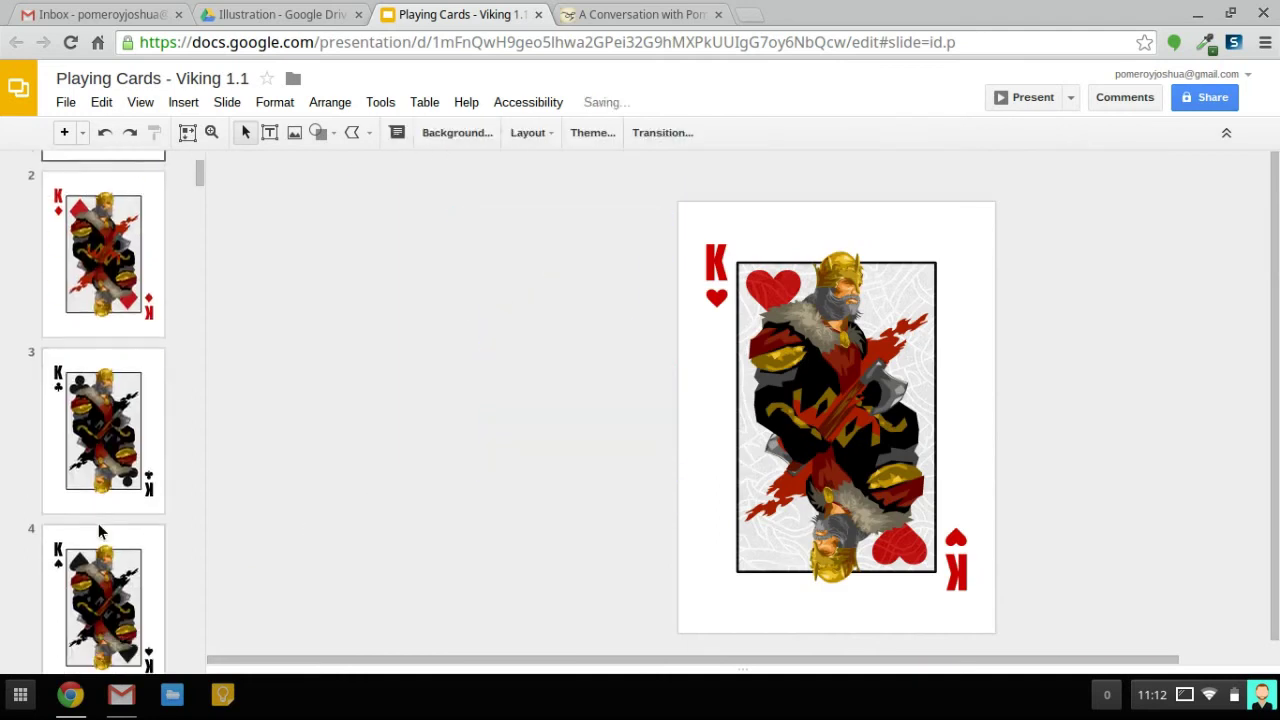
pyautogui.scroll(1, 100, 529)
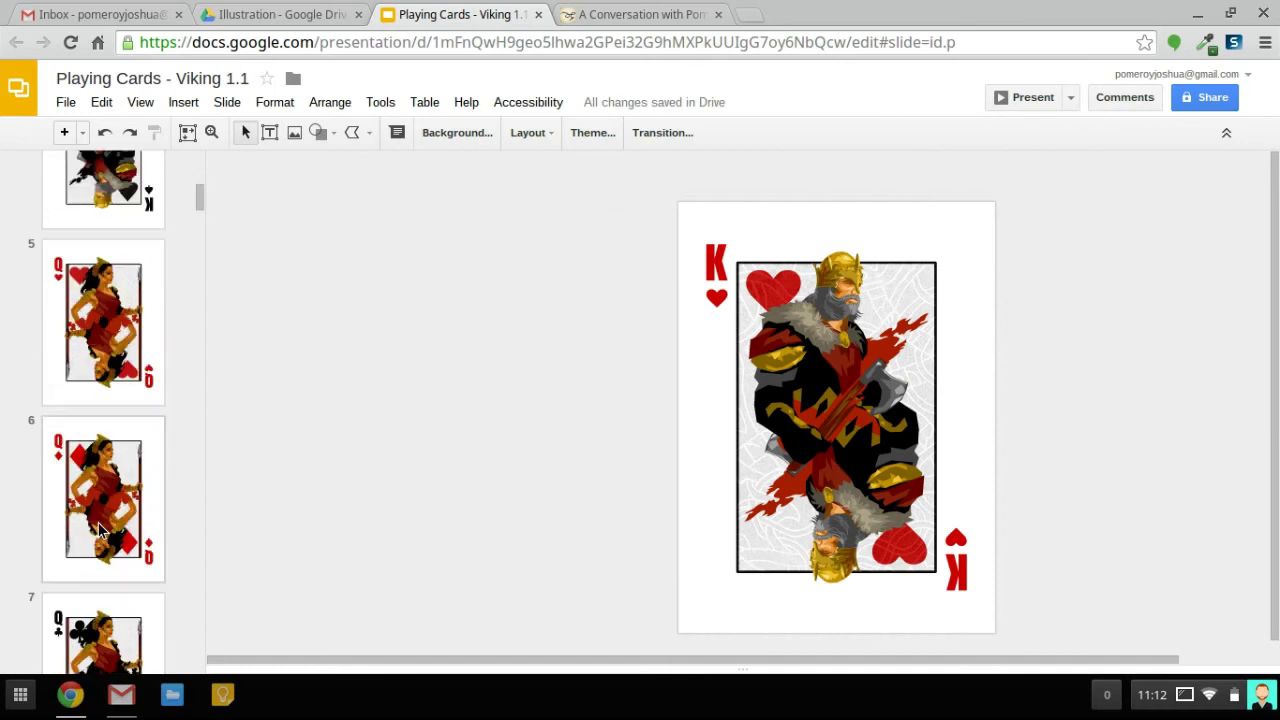
pyautogui.click(115, 338)
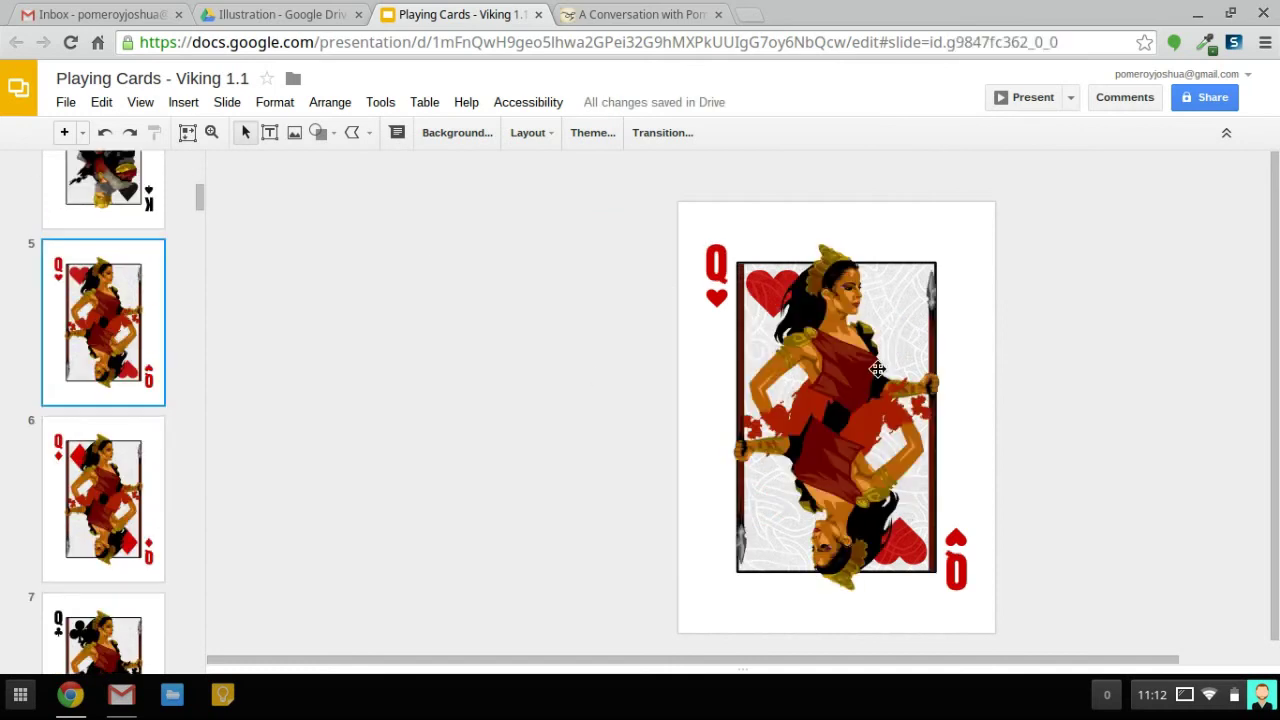
pyautogui.click(211, 132)
pyautogui.moveTo(905, 233); pyautogui.dragTo(766, 312)
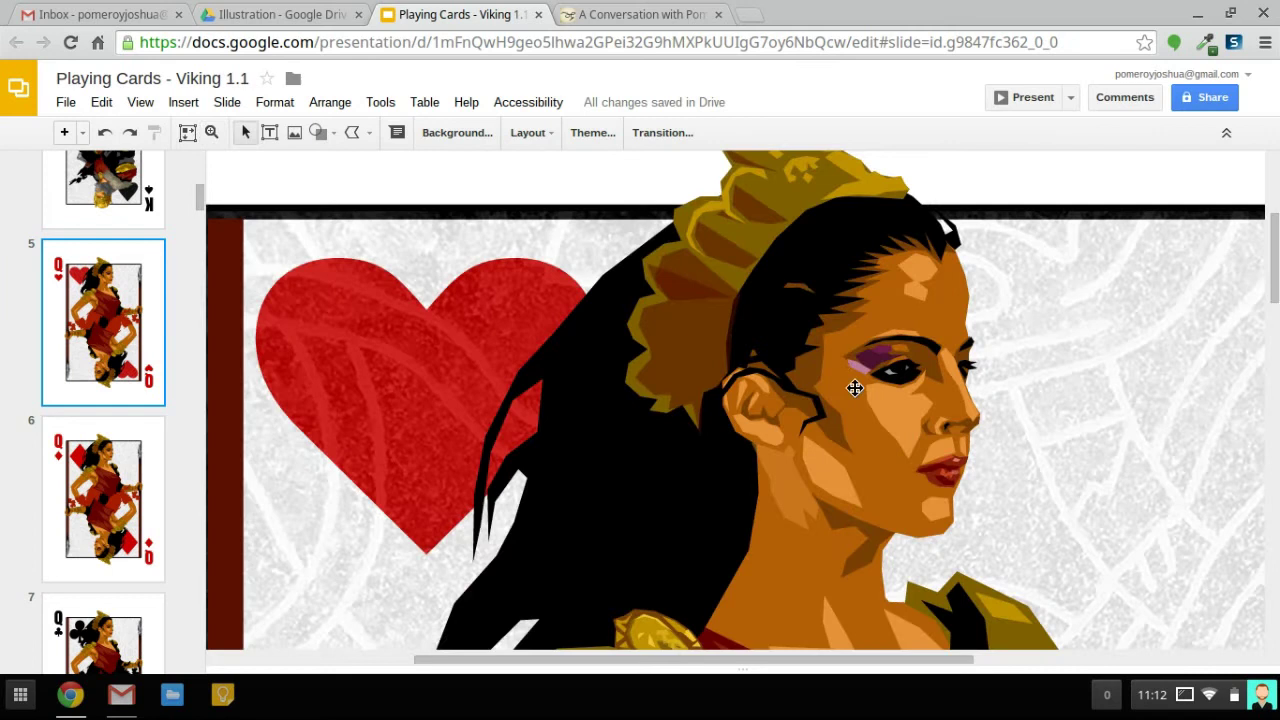
# Step: Scroll through the slides toward the end of the 55-slide deck
pyautogui.scroll(1, 715, 410)
pyautogui.hscroll(2, 715, 410)
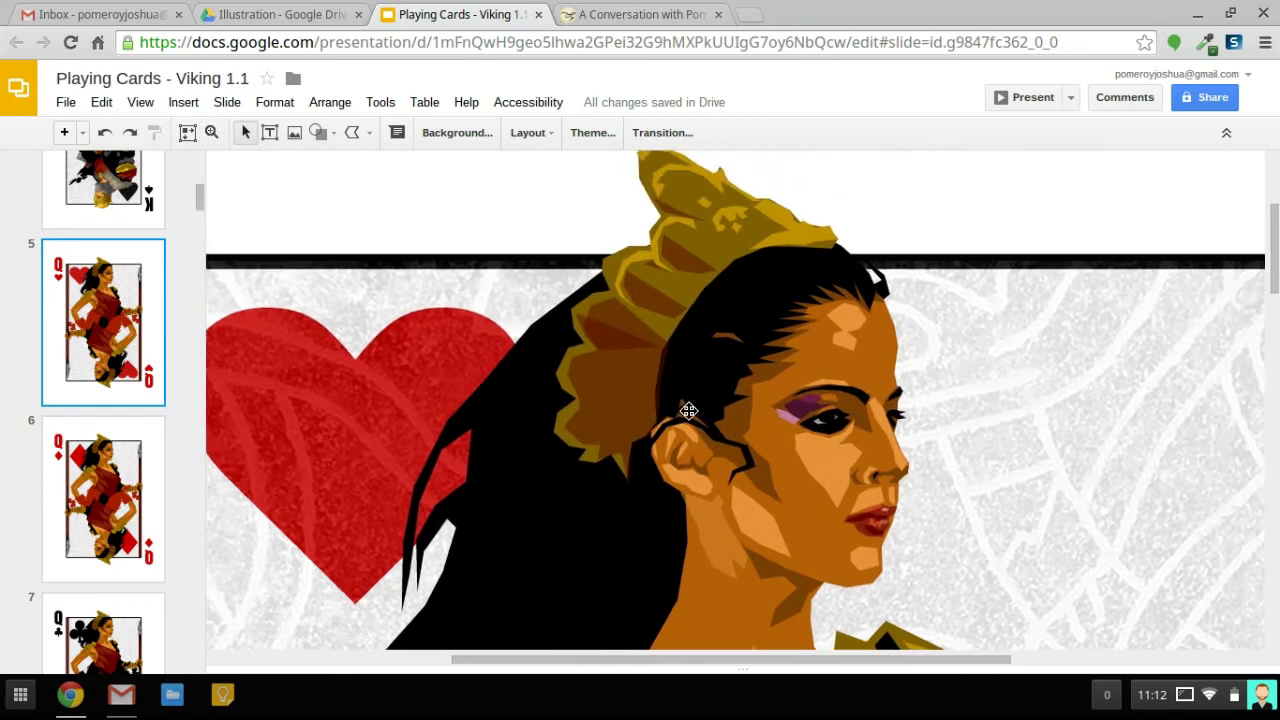
pyautogui.scroll(-2, 688, 410)
pyautogui.hscroll(3, 688, 410)
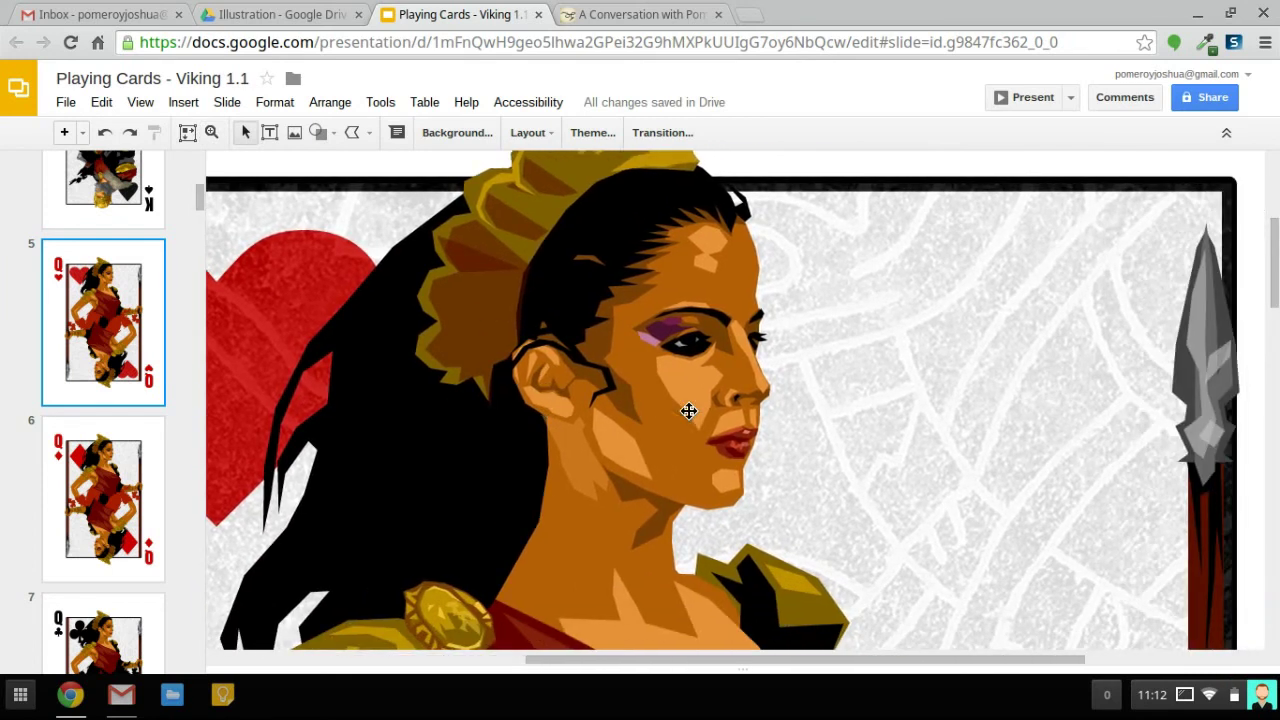
pyautogui.scroll(-3, 689, 411)
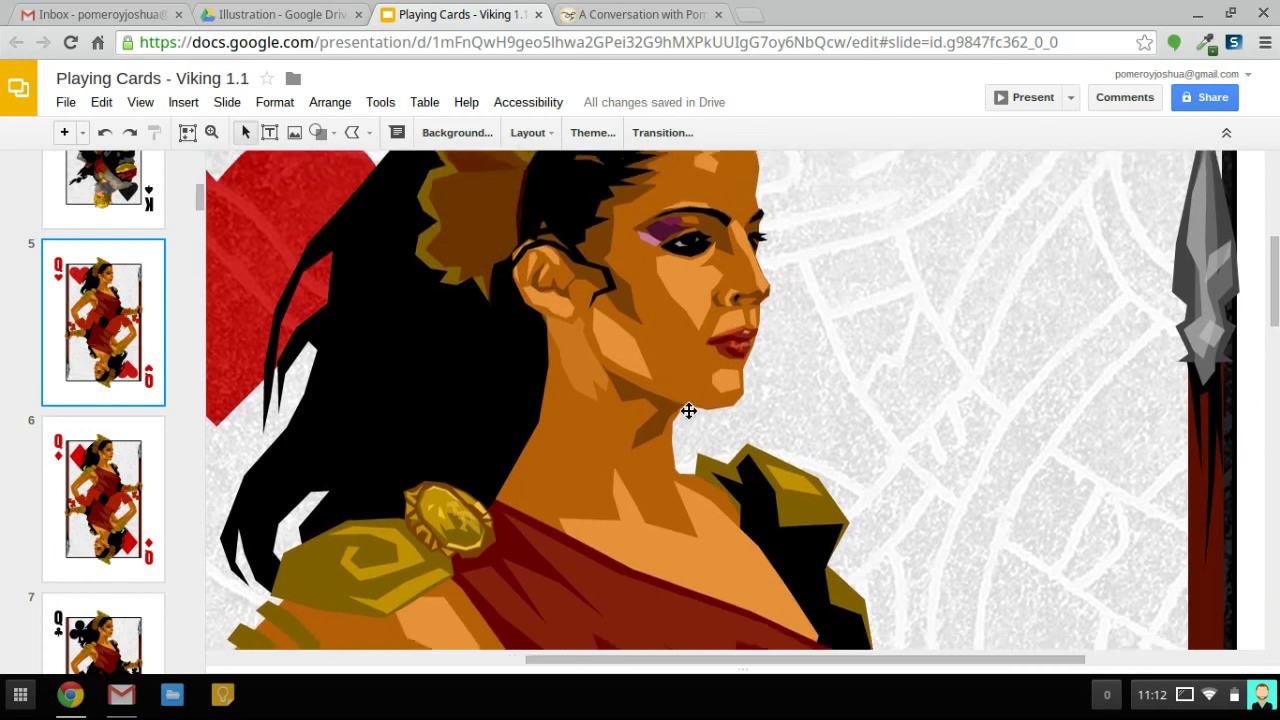
pyautogui.scroll(-2, 689, 411)
pyautogui.scroll(1, 689, 411)
pyautogui.scroll(2, 688, 410)
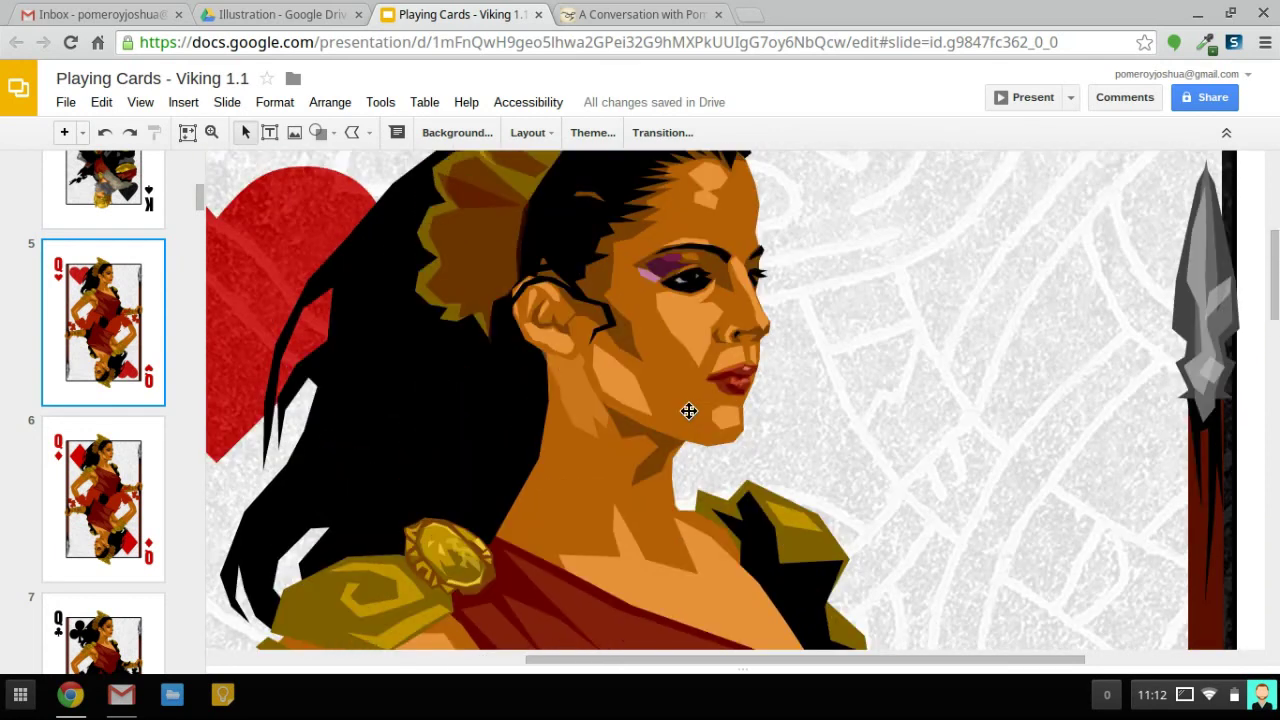
pyautogui.scroll(2, 689, 411)
pyautogui.scroll(-2, 105, 532)
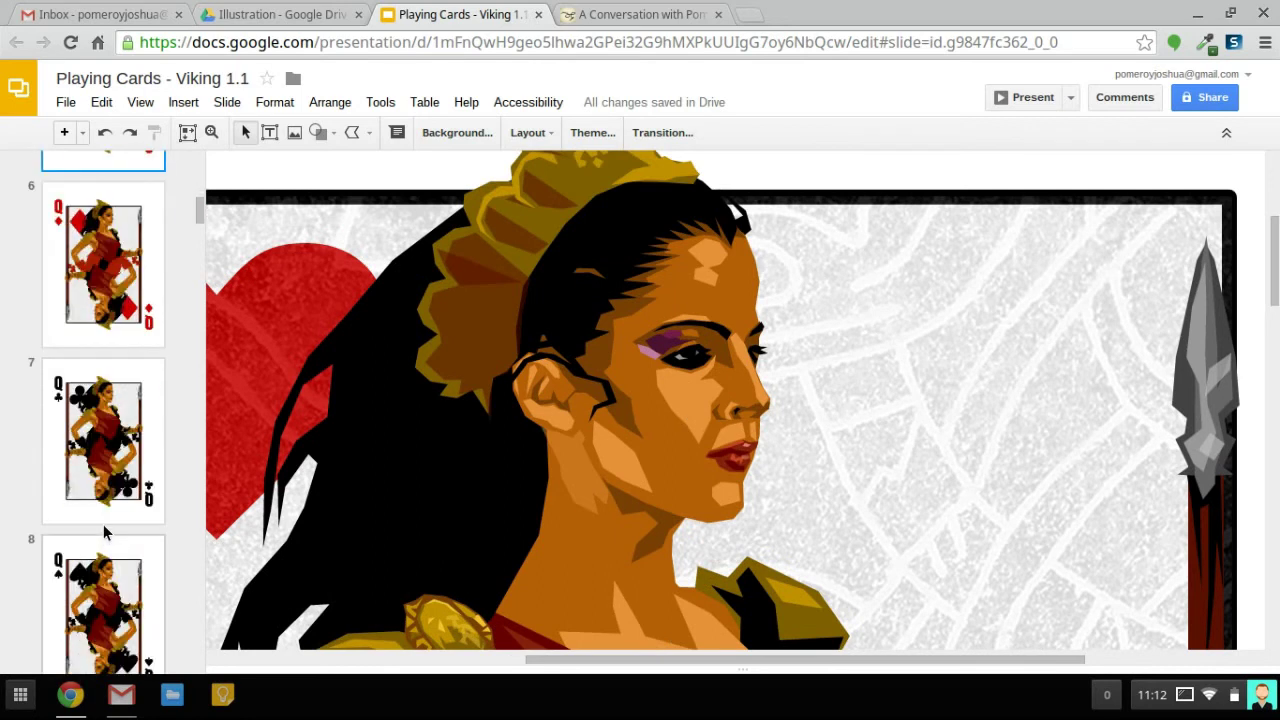
pyautogui.scroll(-18, 105, 532)
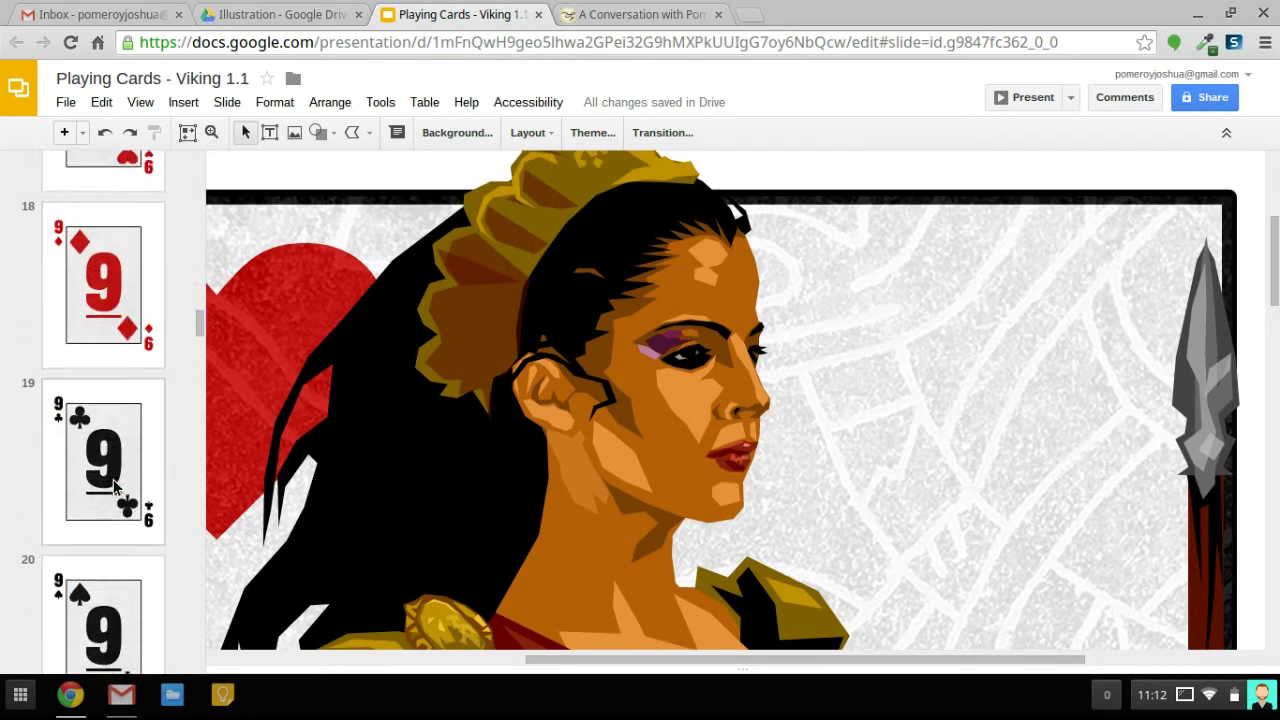
pyautogui.scroll(-10, 114, 486)
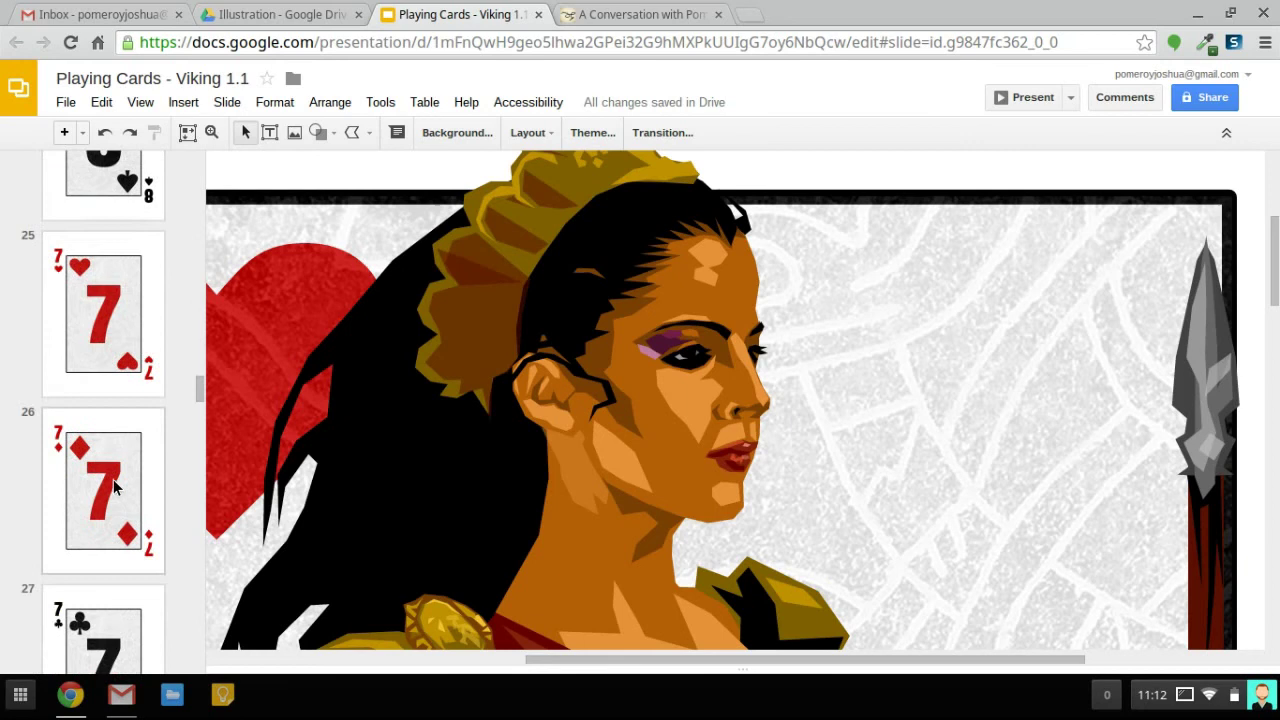
pyautogui.scroll(20, 114, 486)
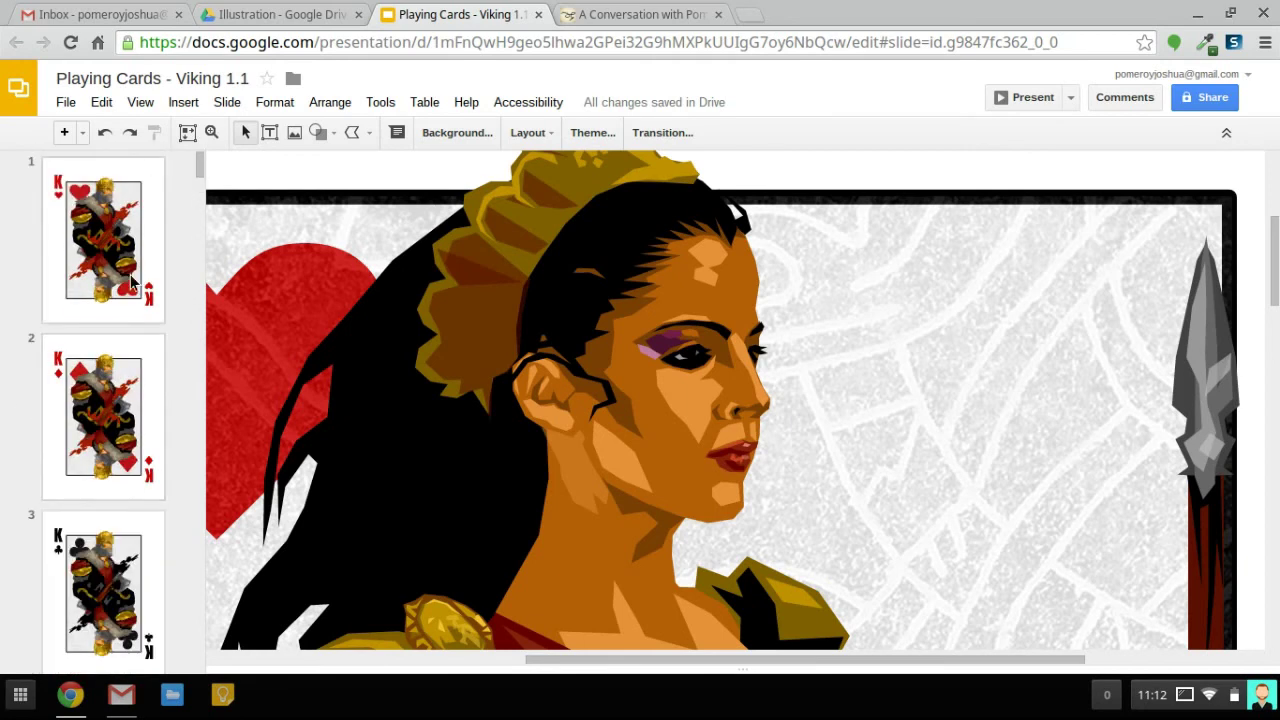
pyautogui.scroll(-20, 130, 283)
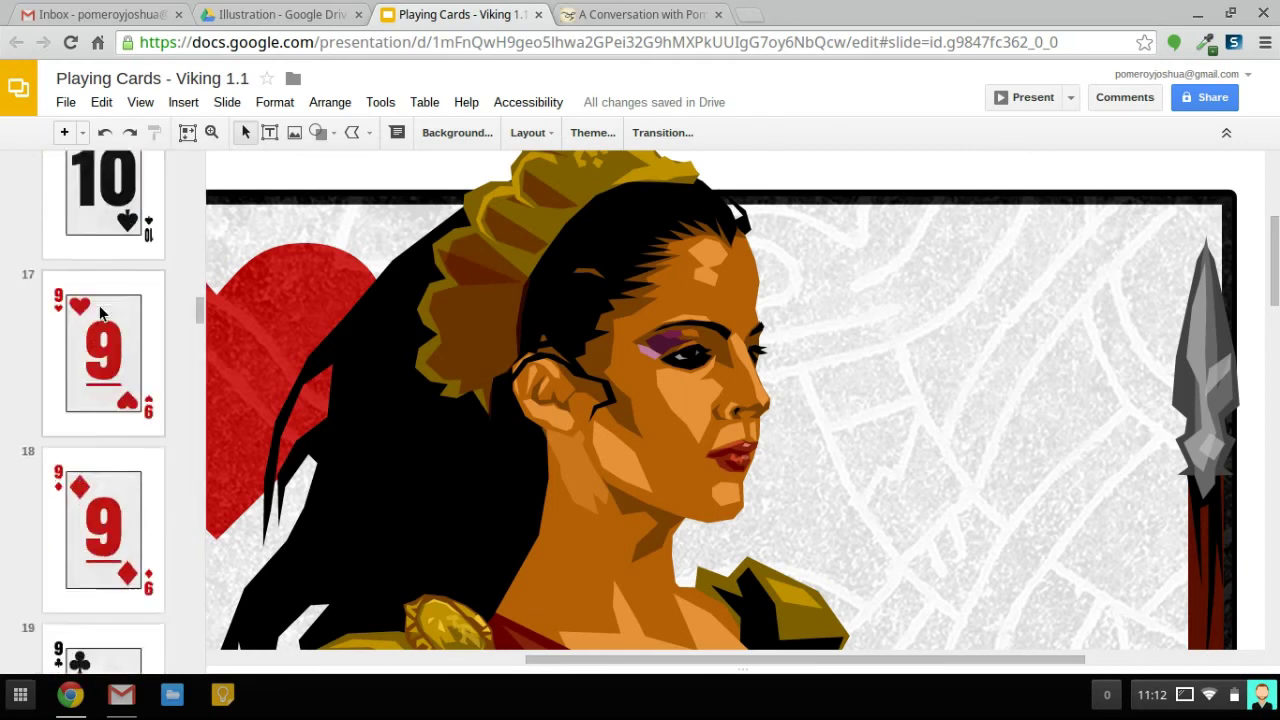
pyautogui.scroll(-20, 100, 313)
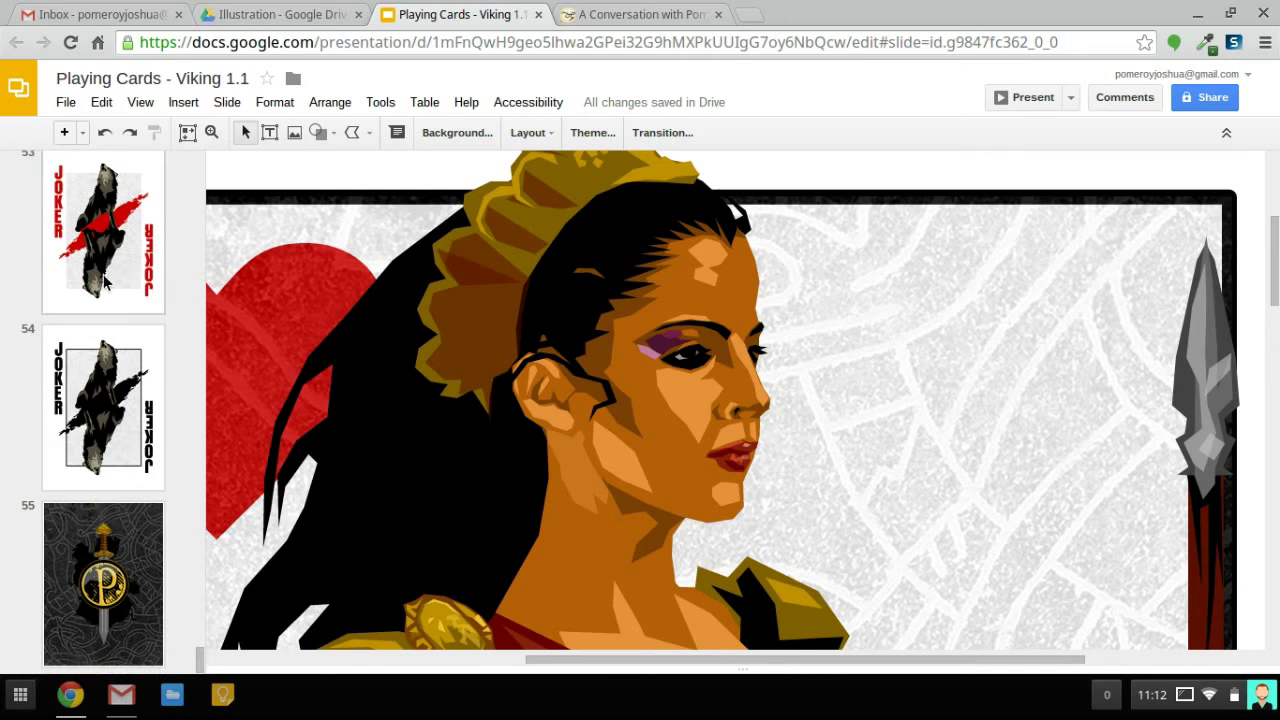
# Step: Open the red wolf Joker slide, fit it to view, and preview the deck full screen
pyautogui.click(112, 279)
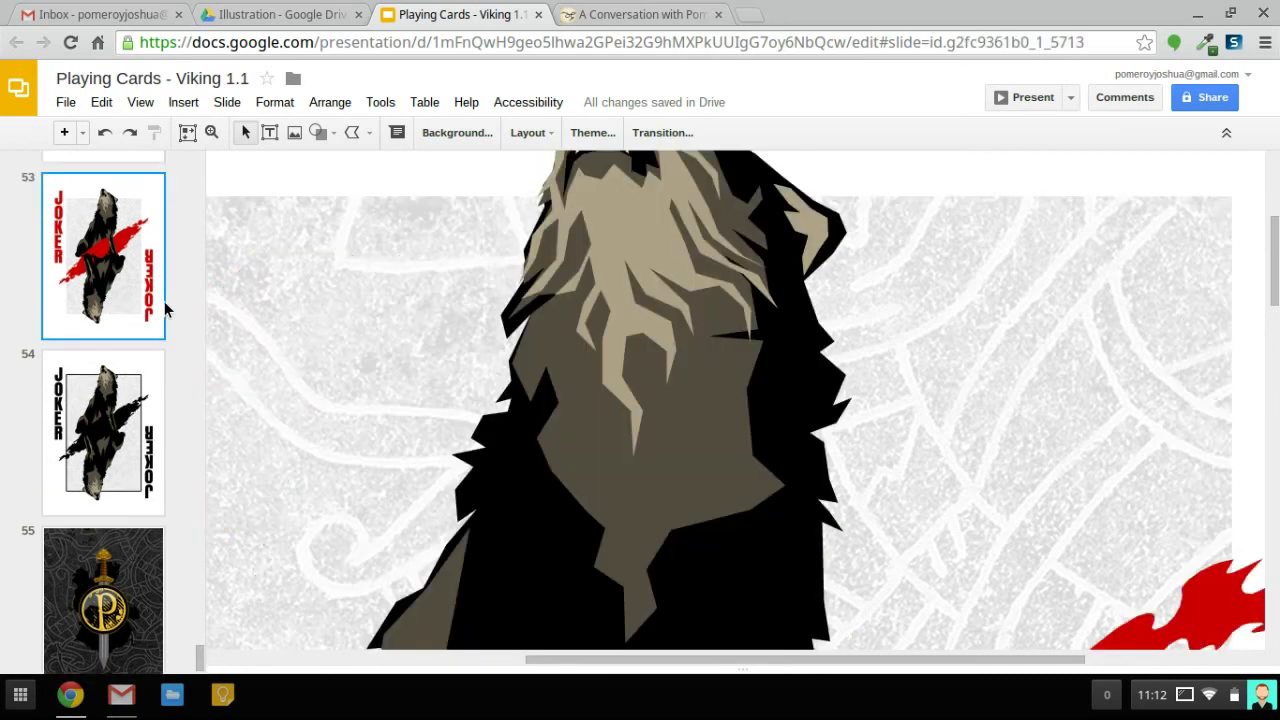
pyautogui.scroll(1, 494, 337)
pyautogui.click(187, 132)
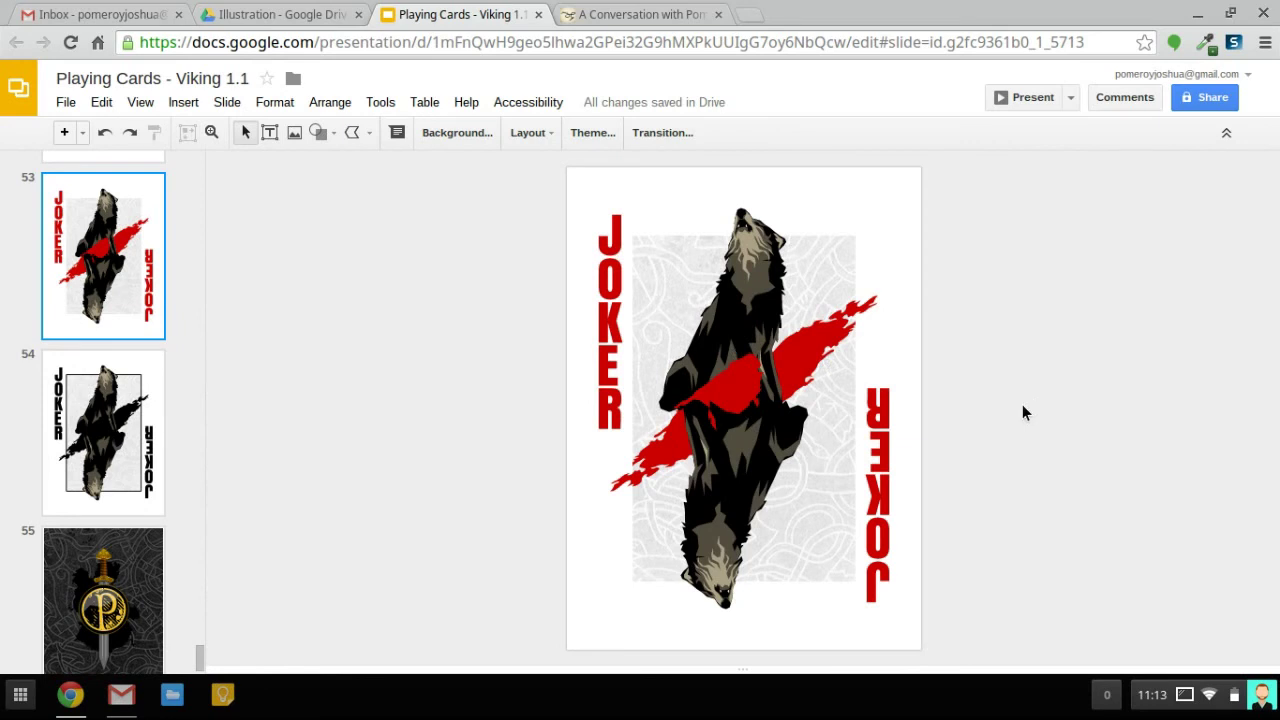
pyautogui.click(1030, 97)
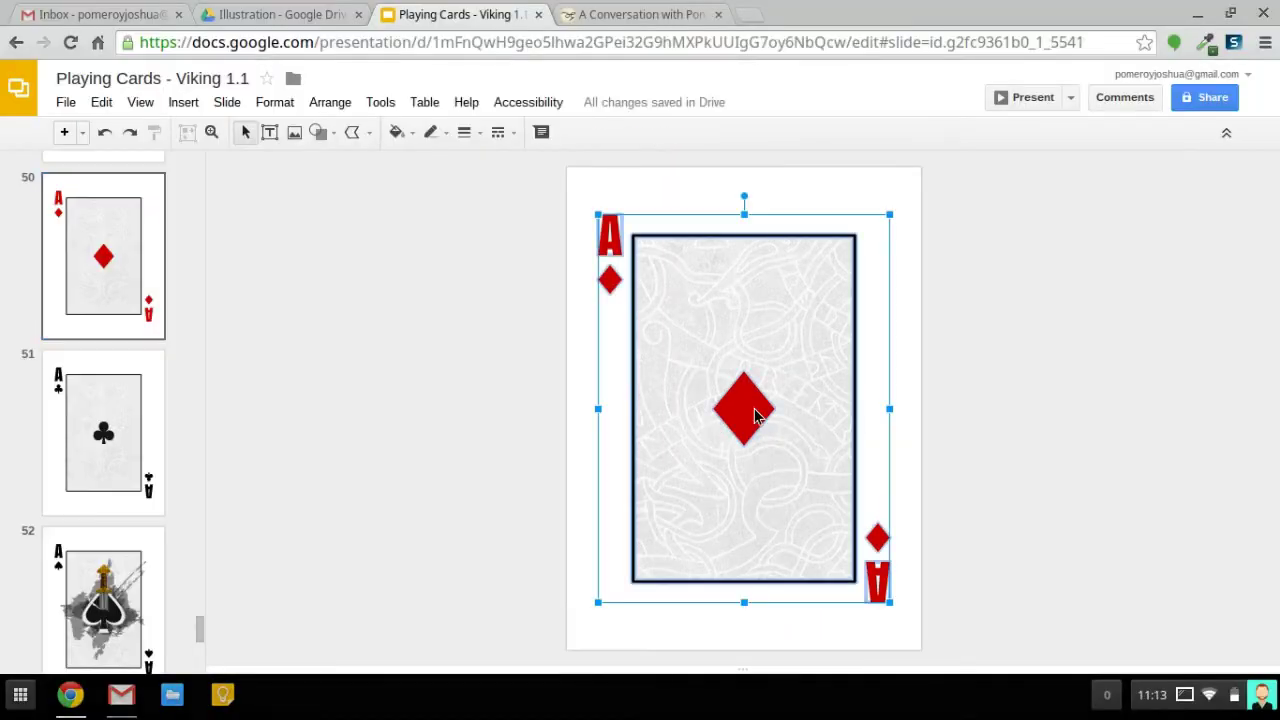
# Step: Open slide 51, the Ace of Clubs, and select its patterned card image
pyautogui.click(1015, 381)
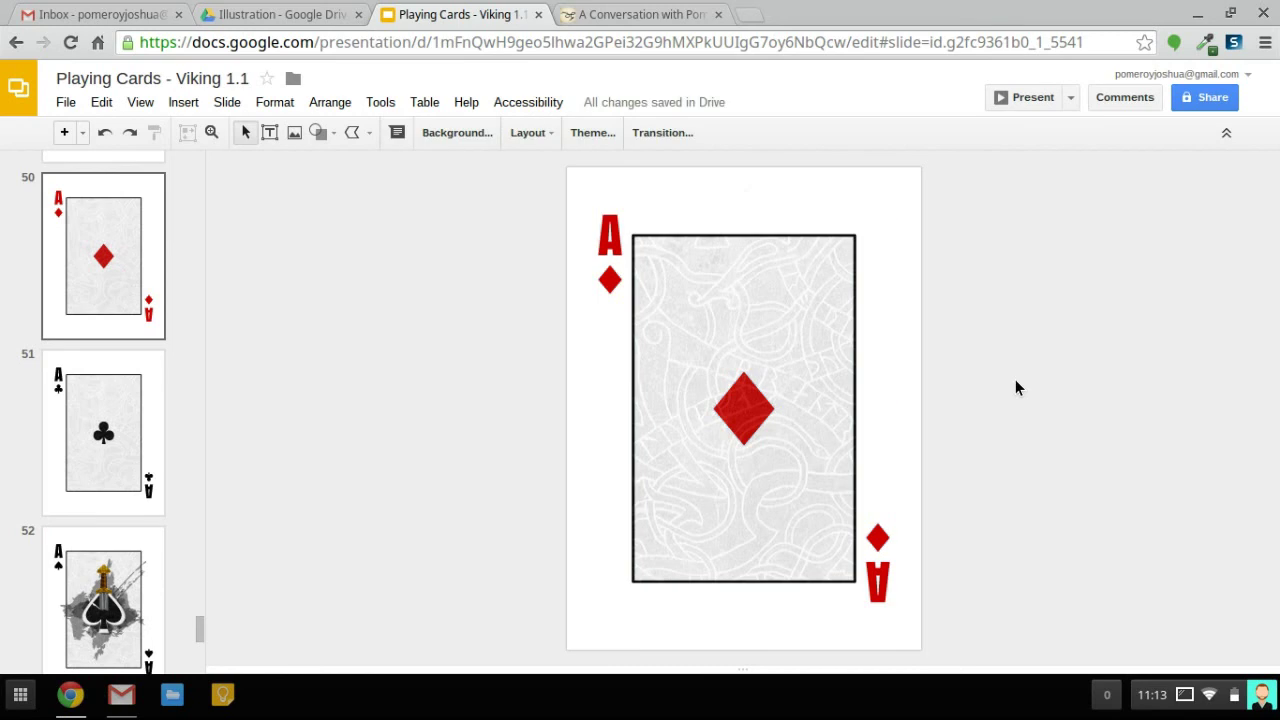
pyautogui.click(105, 418)
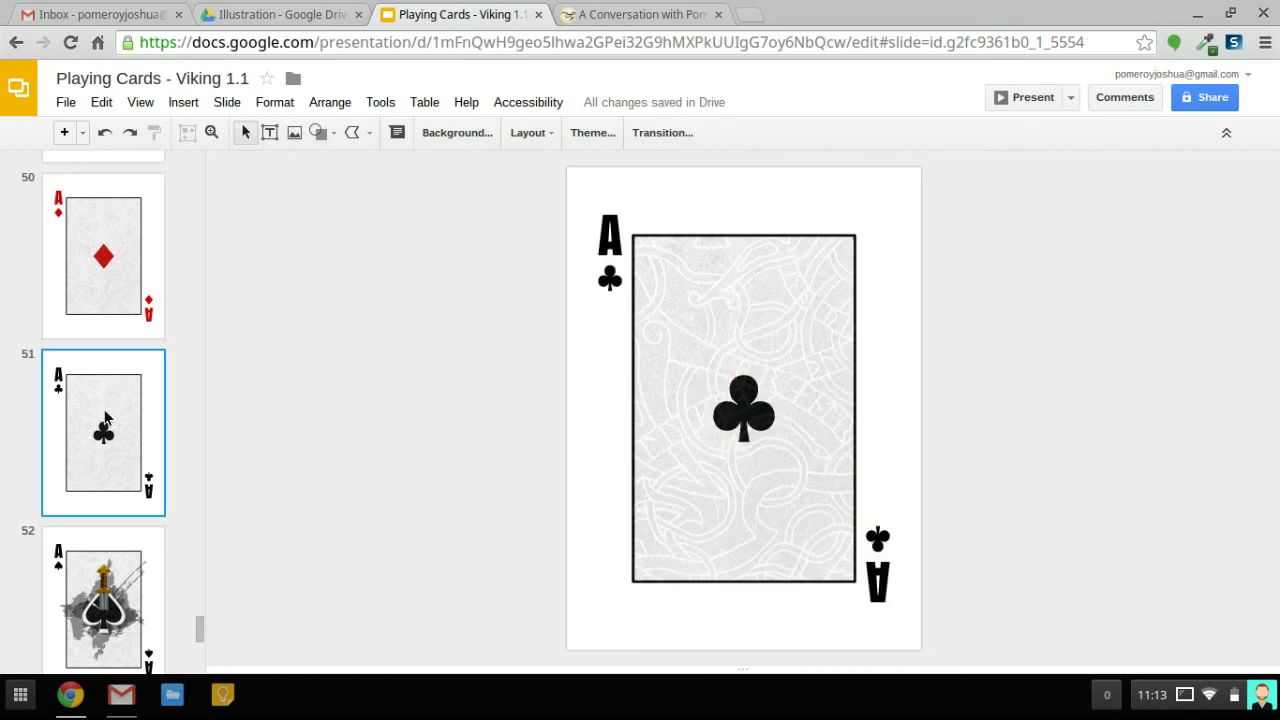
pyautogui.click(740, 296)
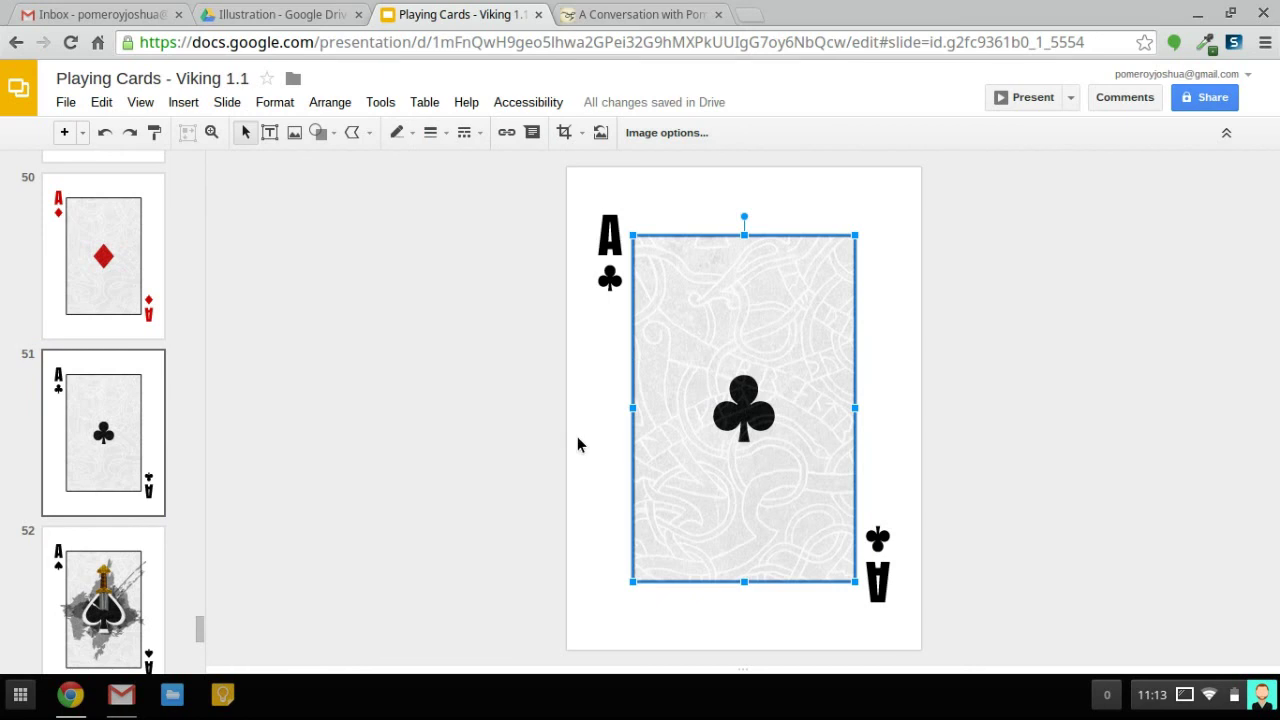
pyautogui.hotkey('ctrl', 'alt', '=')
pyautogui.hotkey('ctrl', 'alt', '=')
pyautogui.scroll(5, 651, 384)
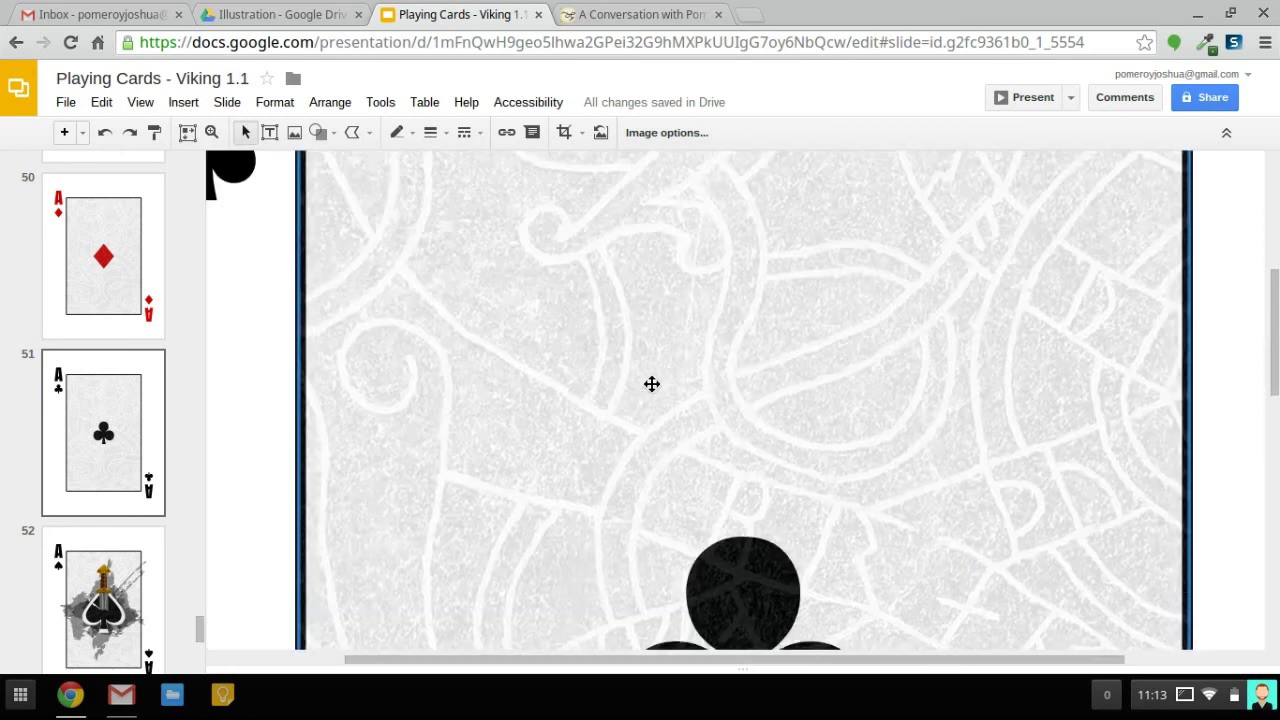
pyautogui.hscroll(2, 651, 384)
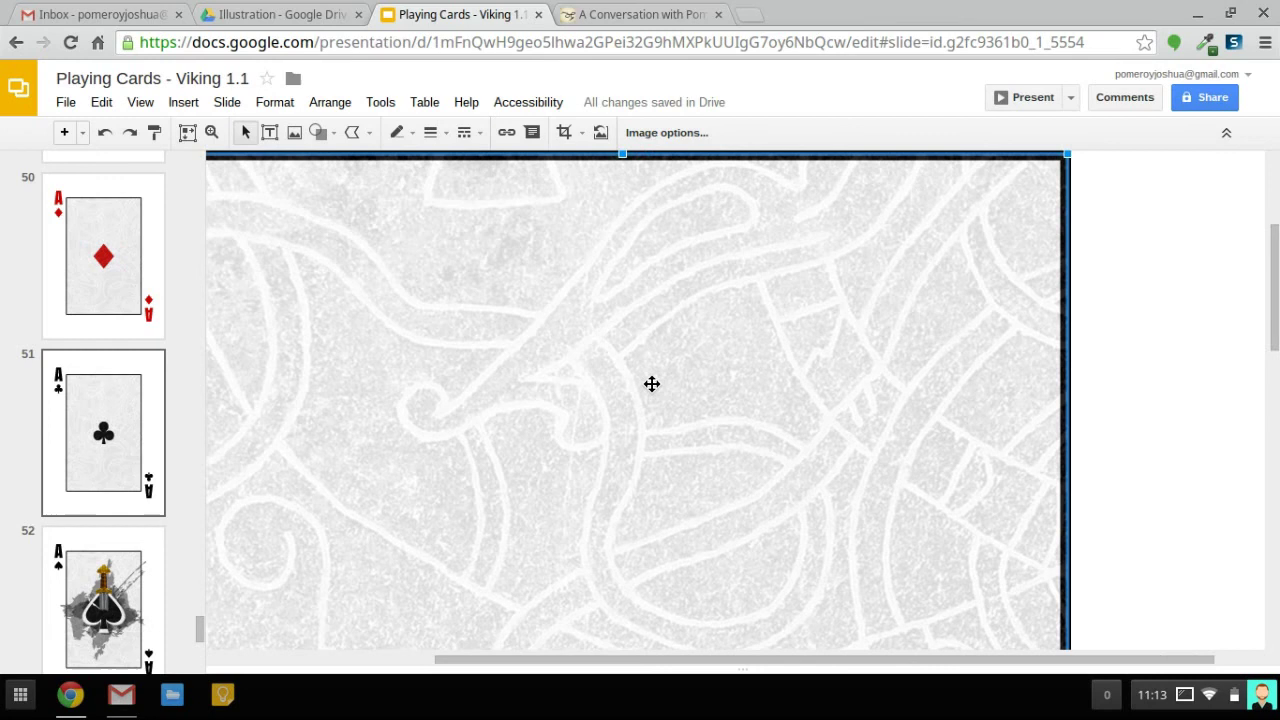
pyautogui.hscroll(-3, 651, 384)
pyautogui.hscroll(2, 651, 384)
pyautogui.scroll(-2, 651, 384)
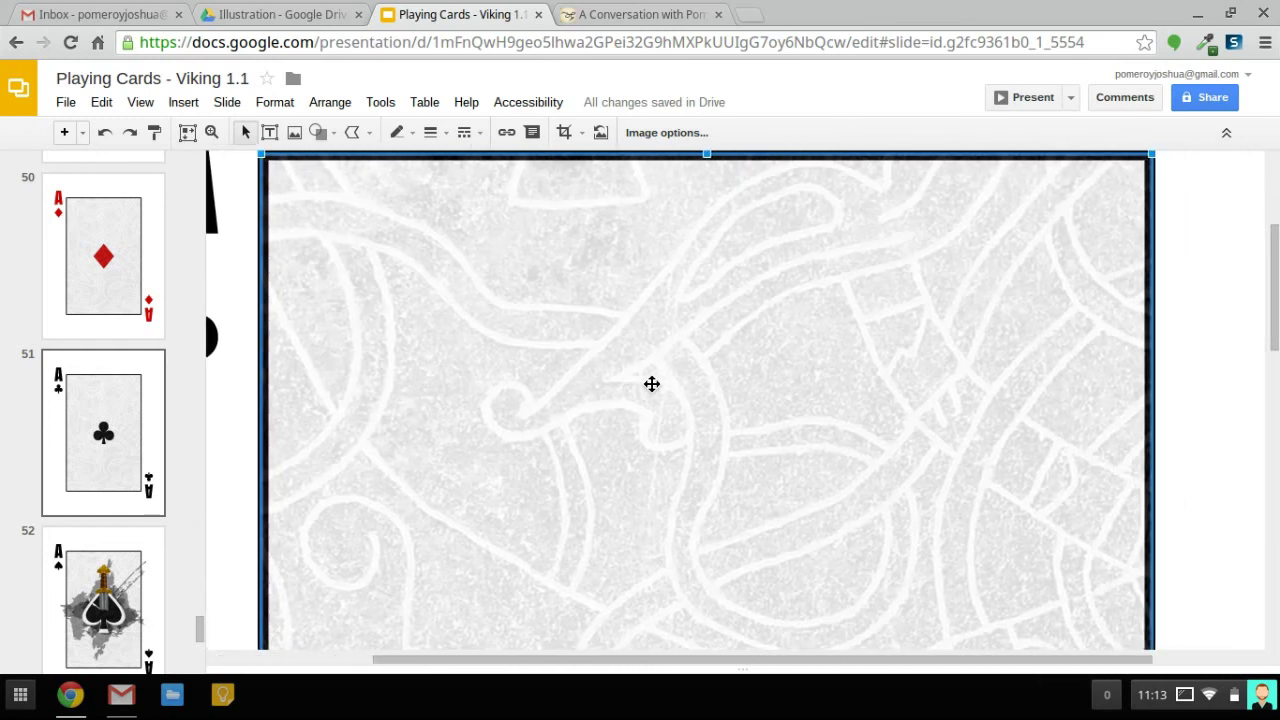
pyautogui.scroll(-6, 651, 384)
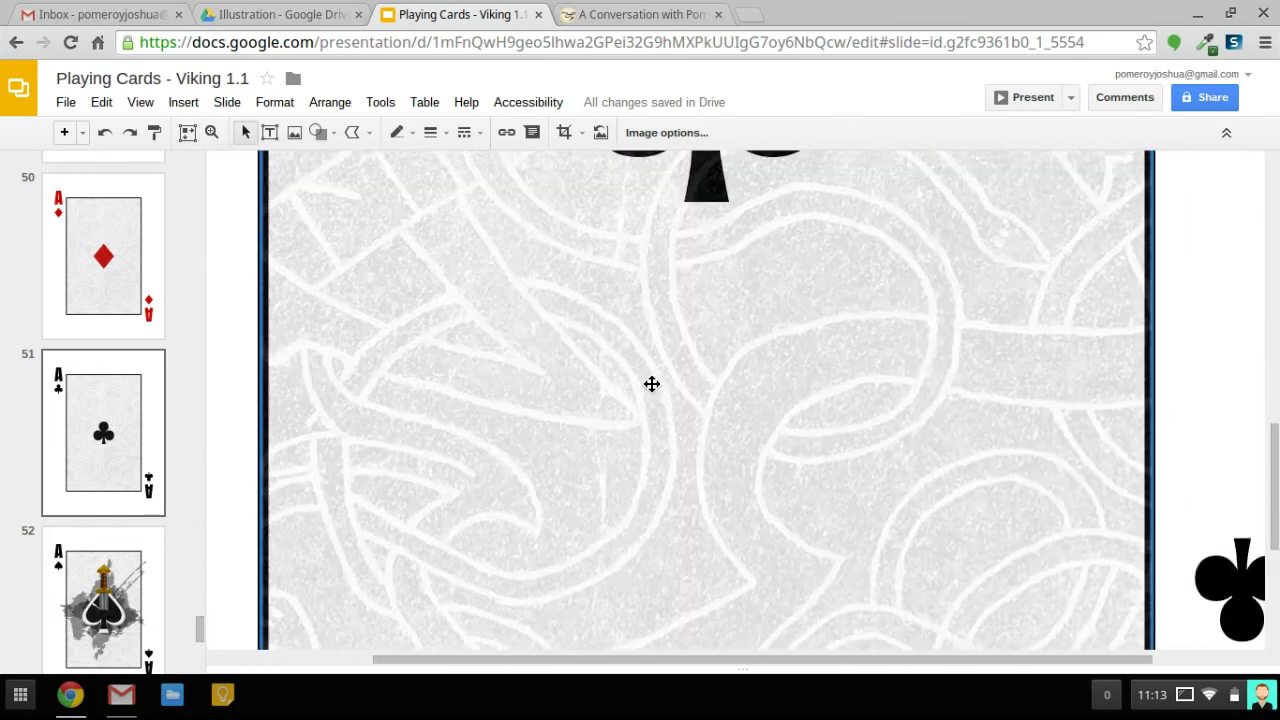
pyautogui.scroll(8, 651, 384)
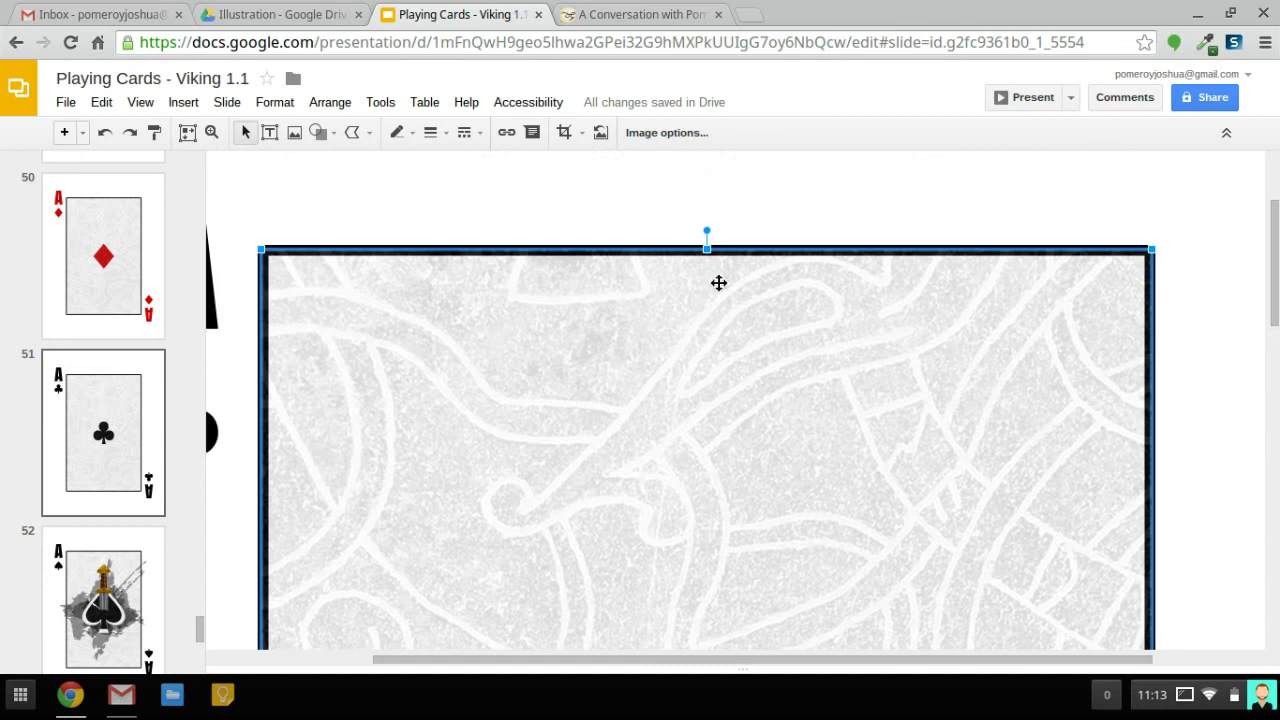
pyautogui.click(666, 133)
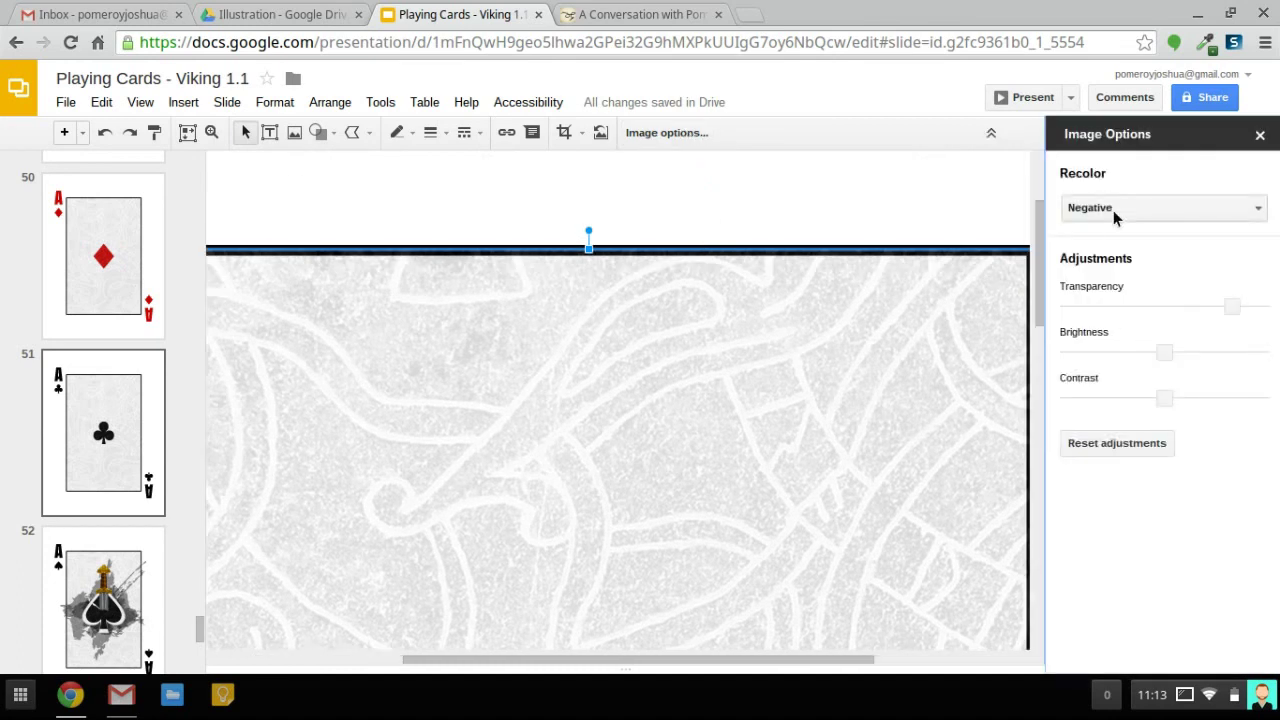
pyautogui.click(1177, 208)
pyautogui.scroll(-1, 1157, 640)
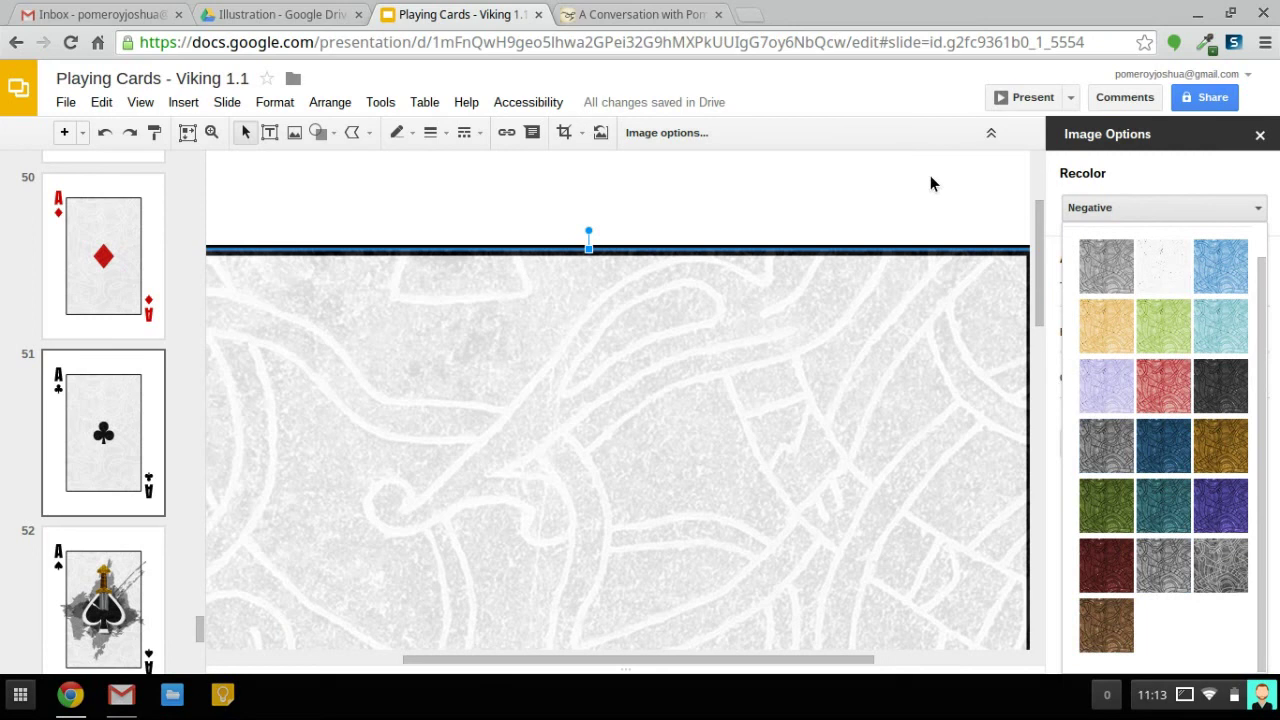
pyautogui.click(1185, 207)
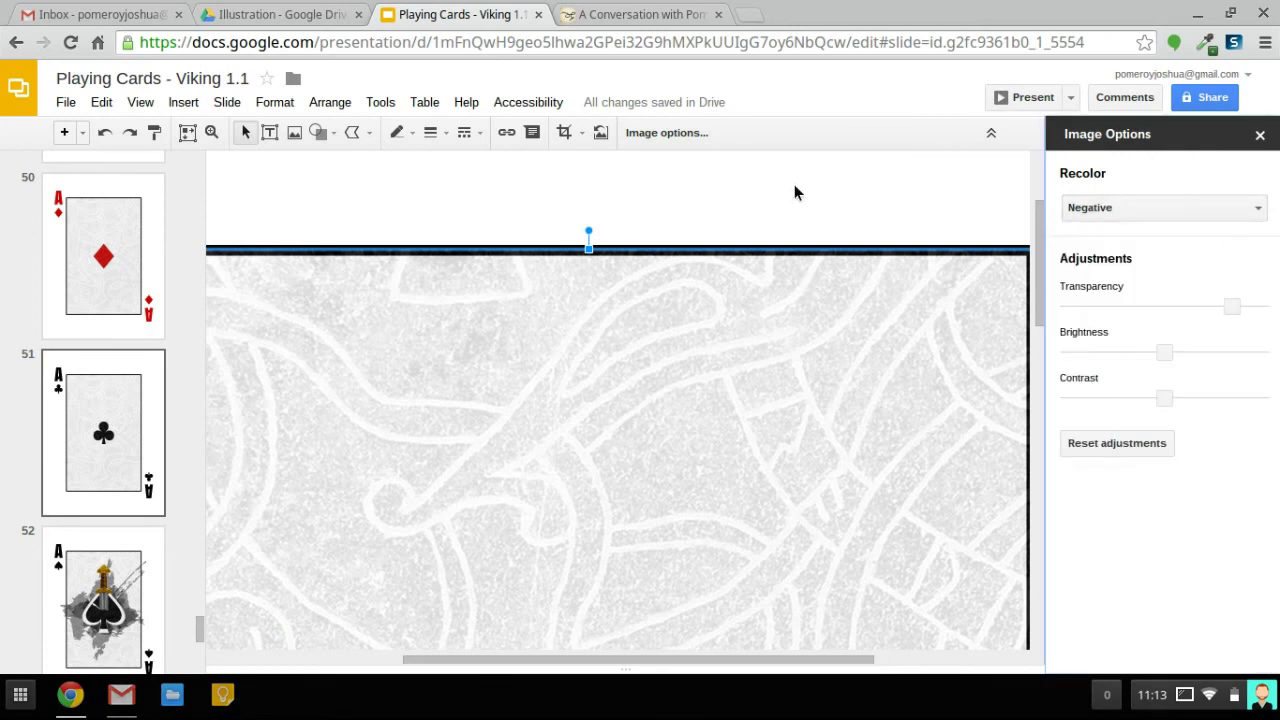
pyautogui.click(1259, 134)
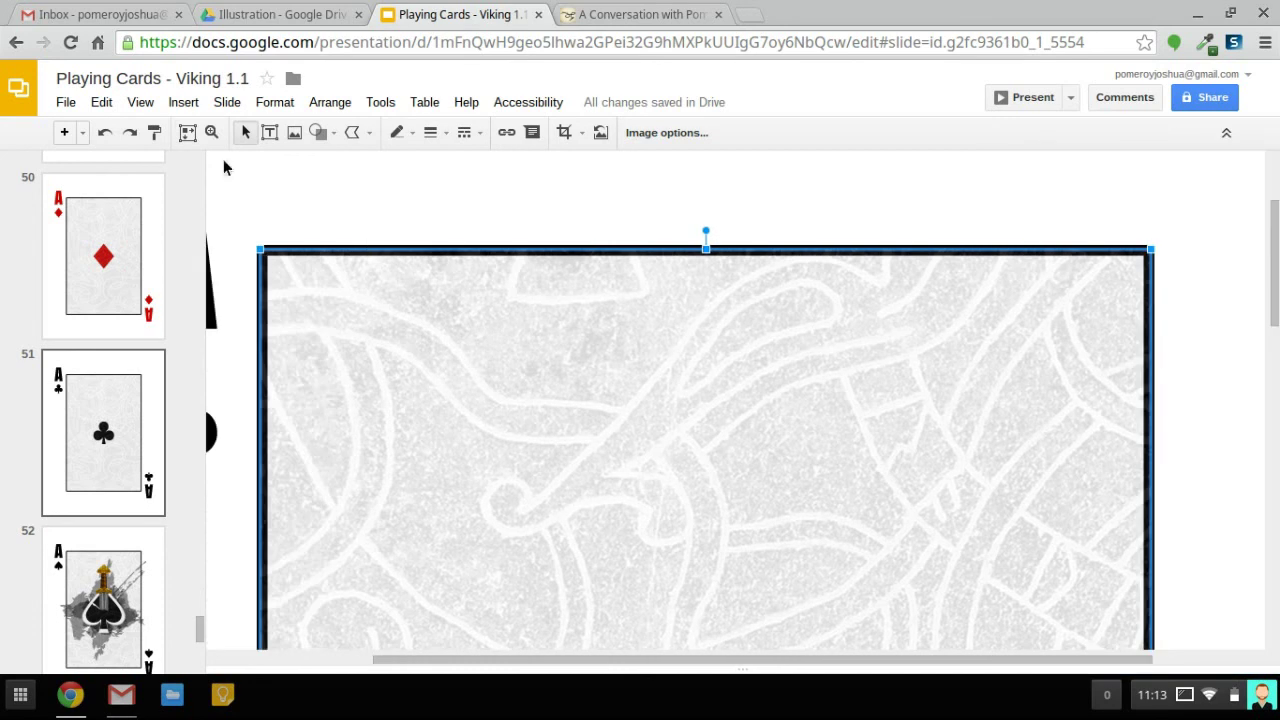
pyautogui.click(188, 132)
# Step: Move through the slide 53 Joker to slide 55, the knotwork card back with sword emblem
pyautogui.click(473, 288)
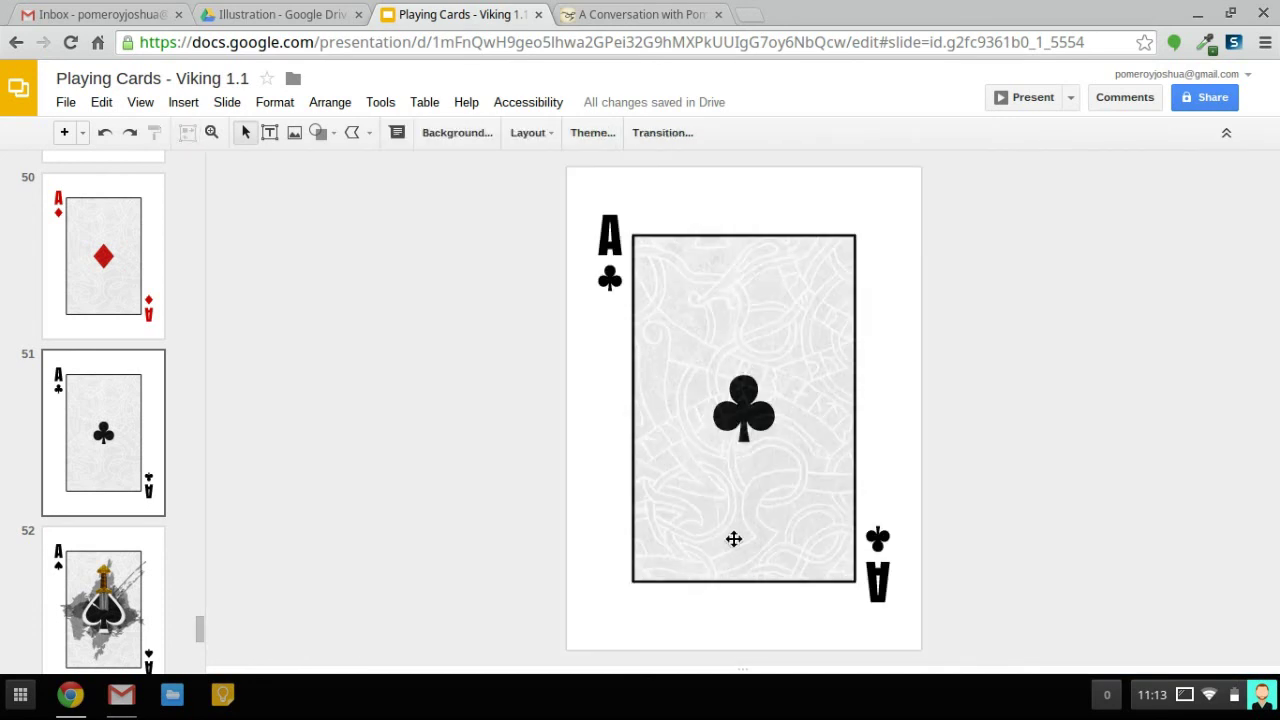
pyautogui.scroll(-1, 93, 442)
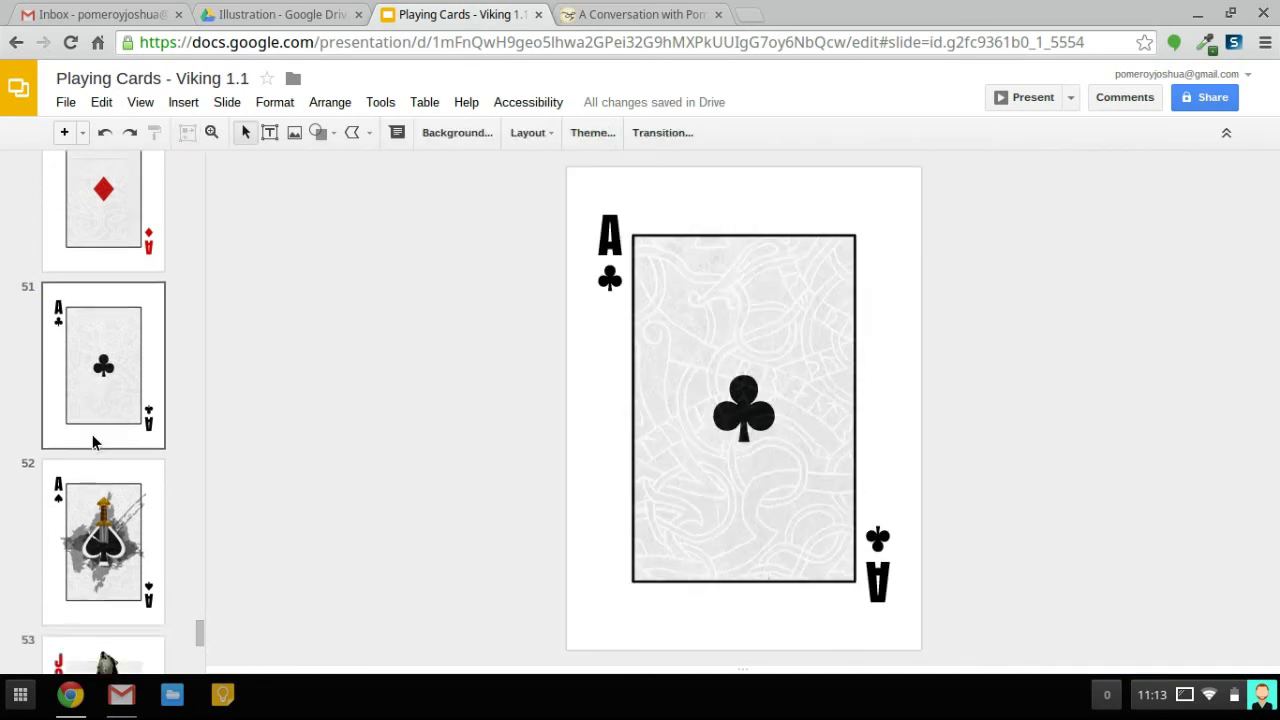
pyautogui.scroll(-2, 93, 442)
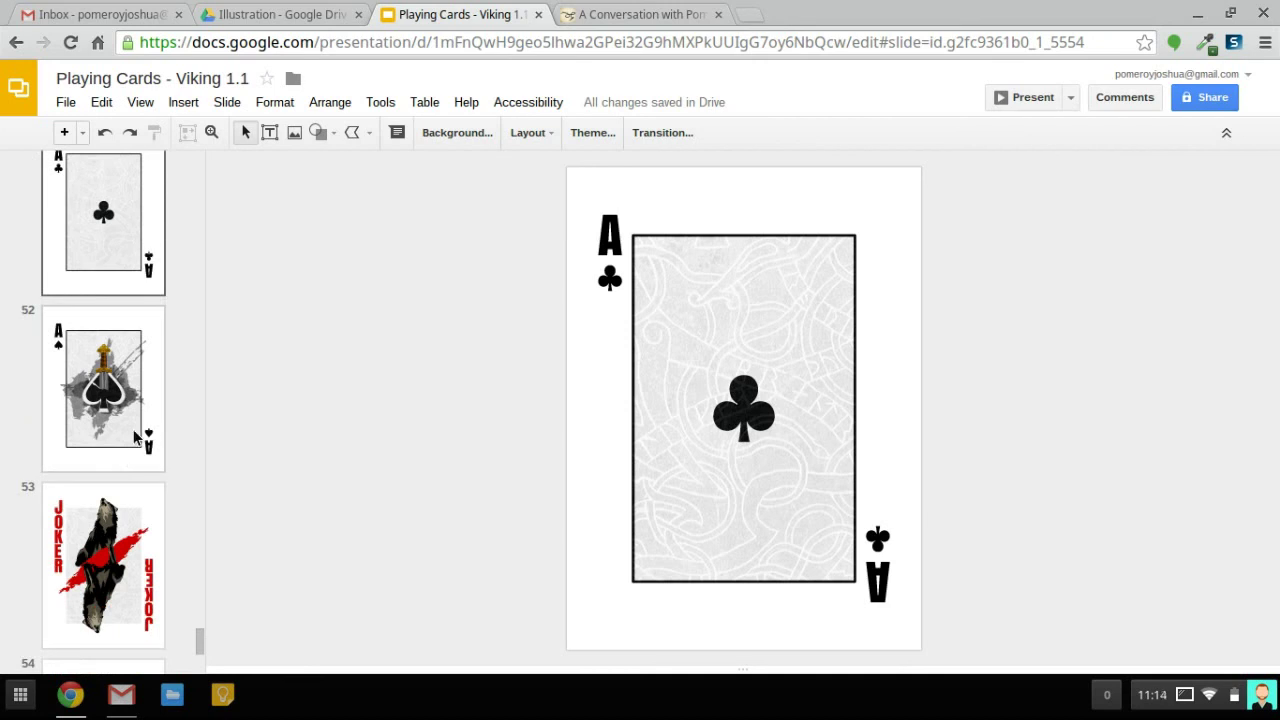
pyautogui.scroll(-4, 133, 429)
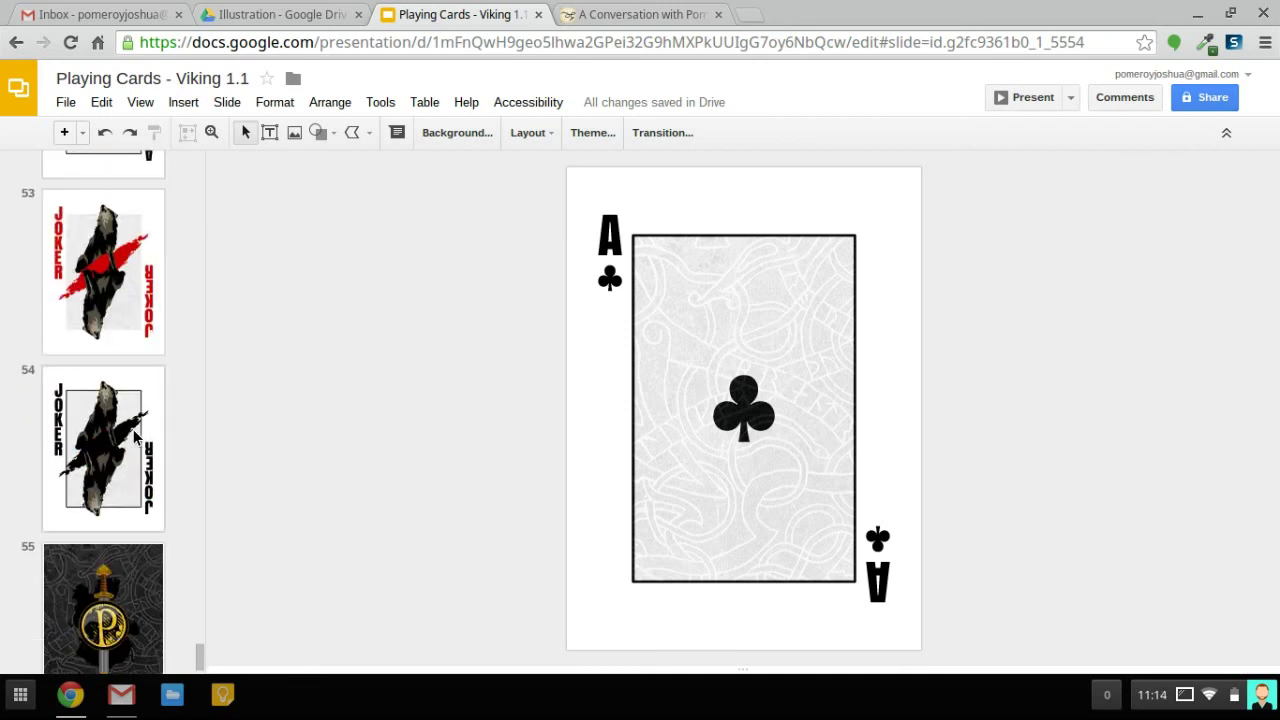
pyautogui.click(124, 340)
pyautogui.scroll(-1, 148, 440)
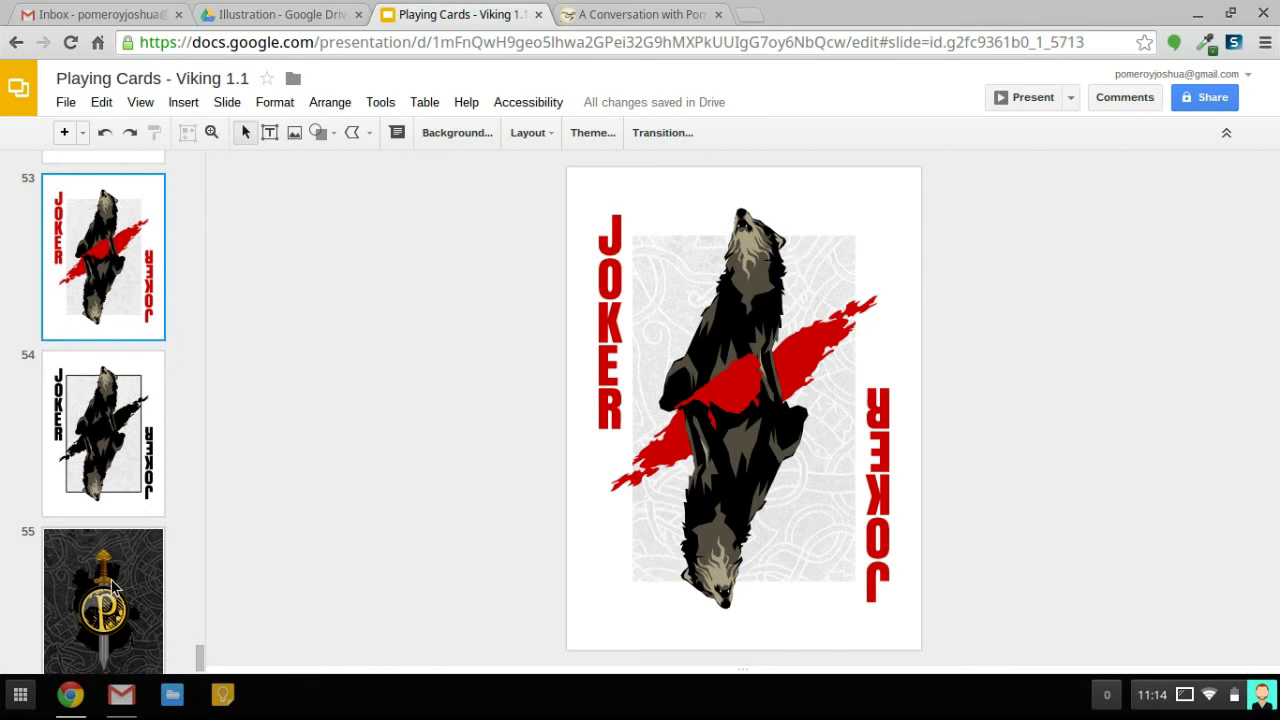
pyautogui.click(140, 570)
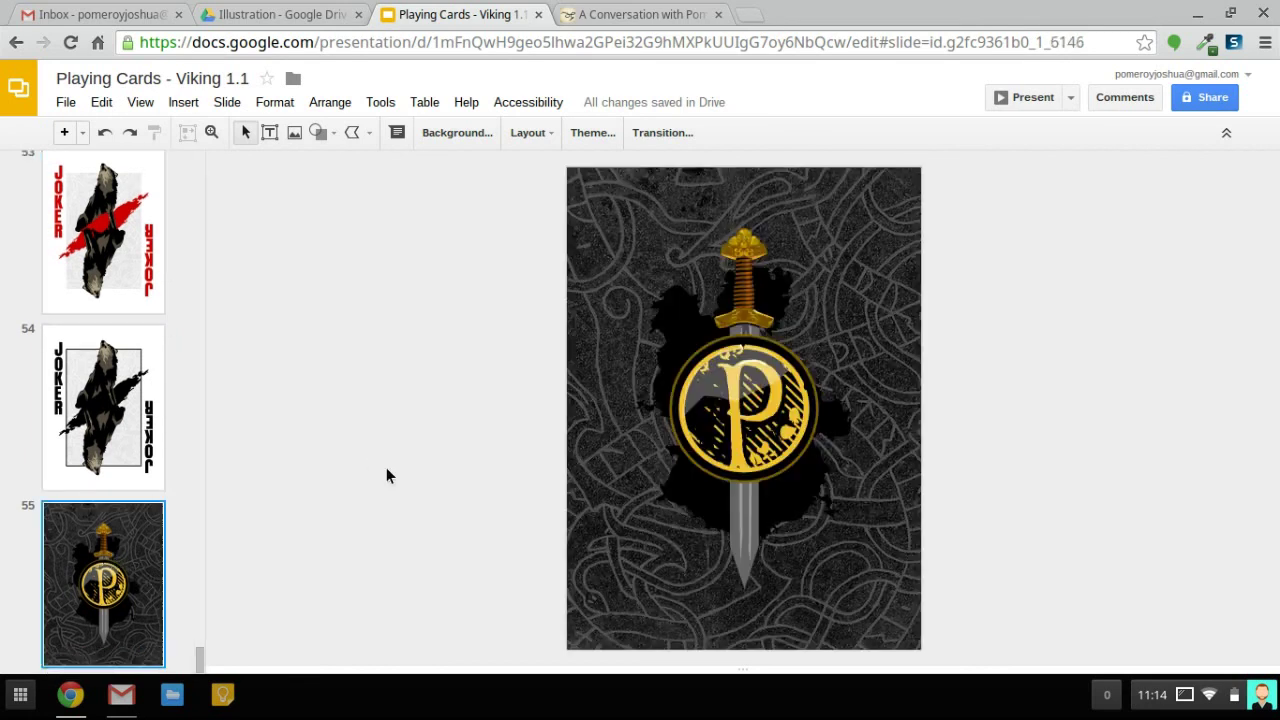